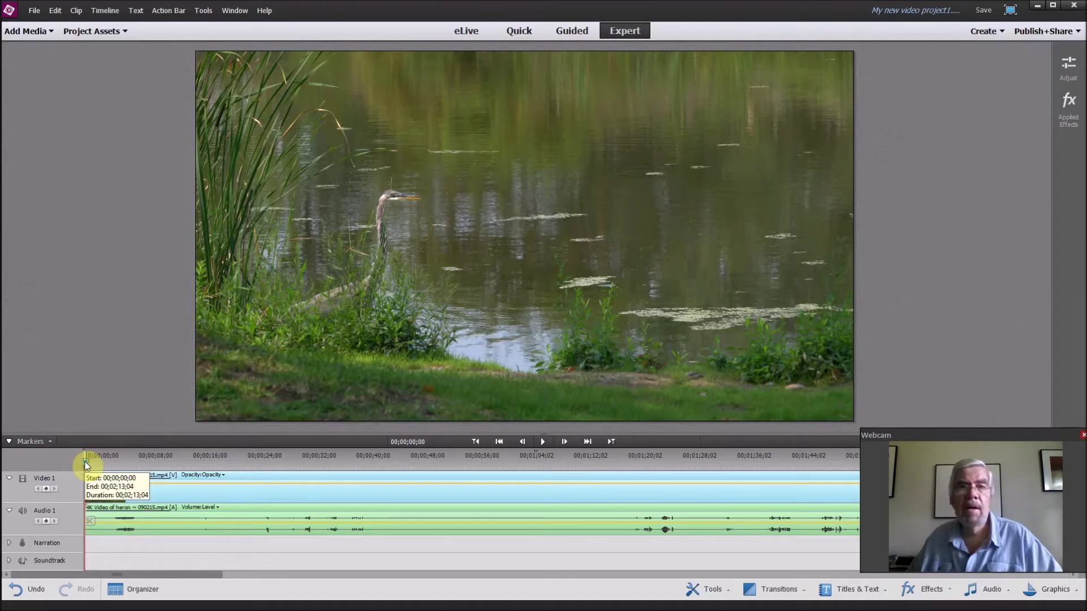
# - Scrub into the heron clip, play and pause at 00;00;25;06, then step forward to 00;00;25;08
pyautogui.moveTo(86, 464); pyautogui.dragTo(223, 465)
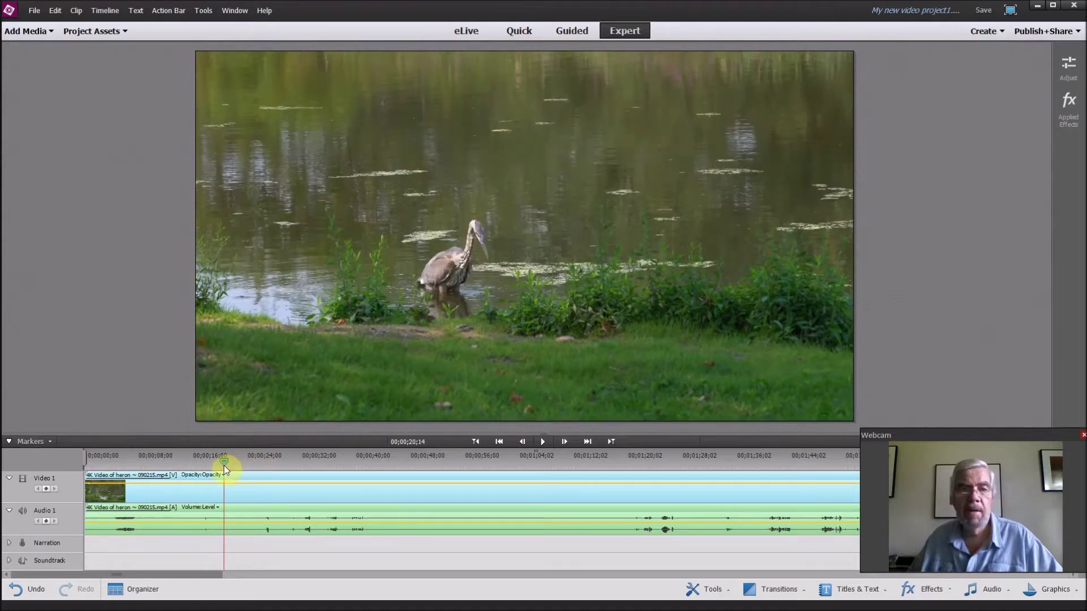
pyautogui.click(541, 442)
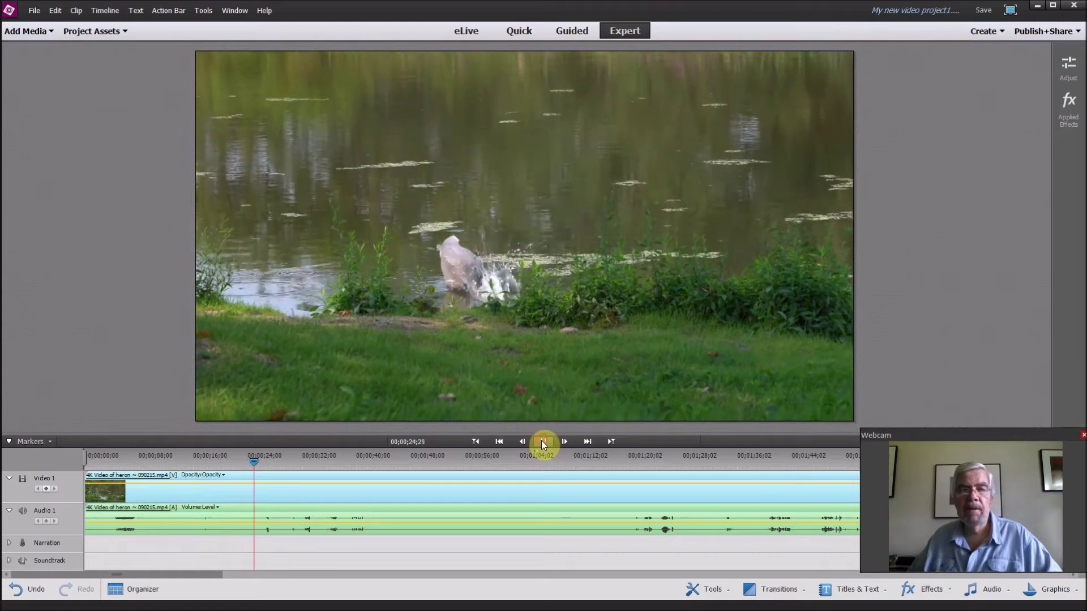
pyautogui.click(542, 442)
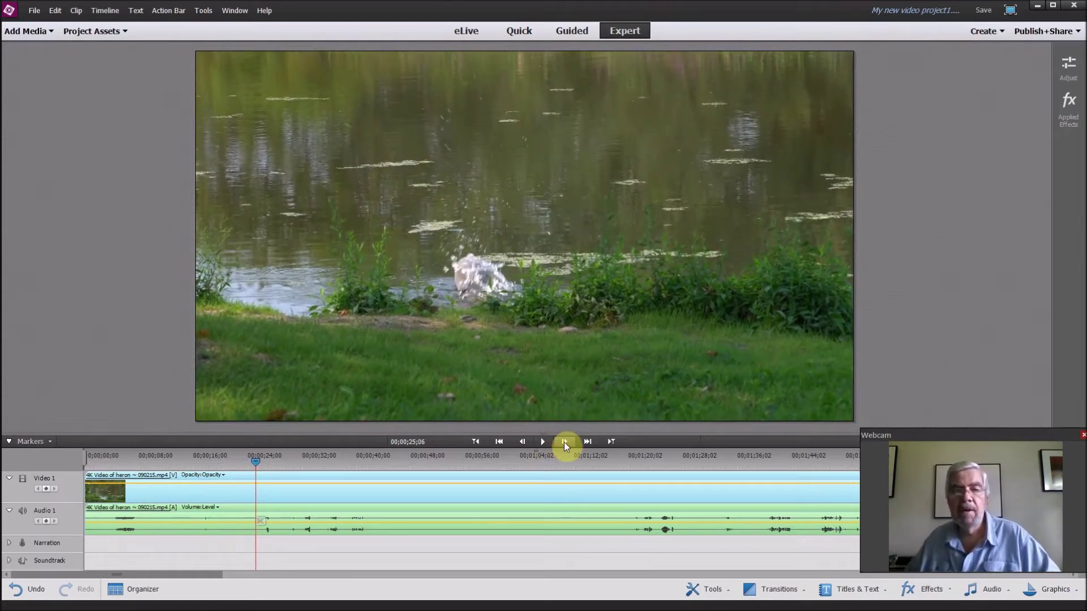
pyautogui.click(564, 443)
pyautogui.click(564, 442)
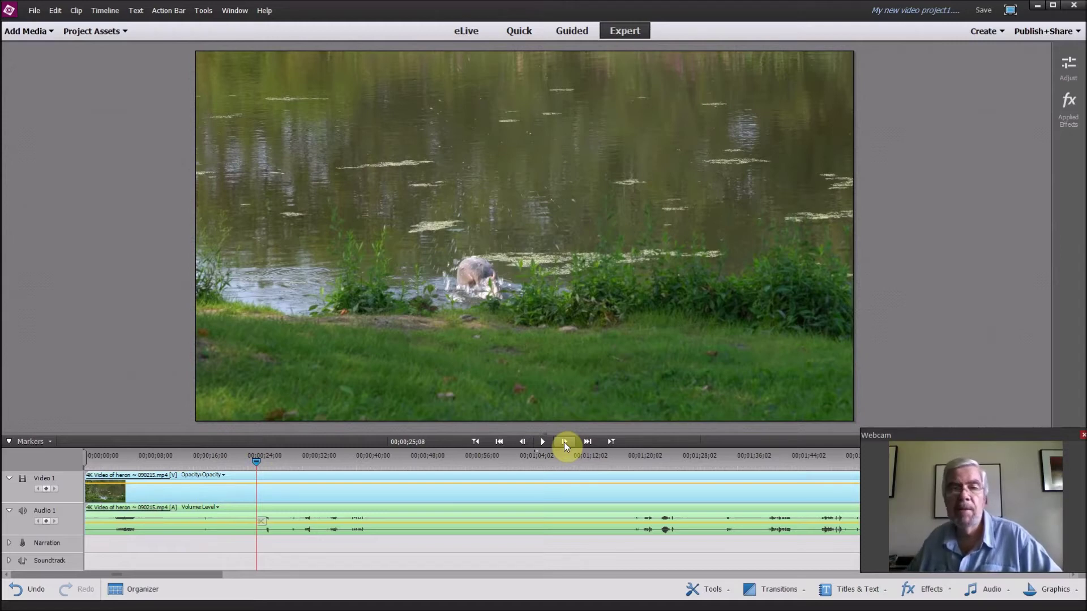
# - Set the monitor magnification to 100% and scroll to frame the splashing heron
pyautogui.rightClick(517, 321)
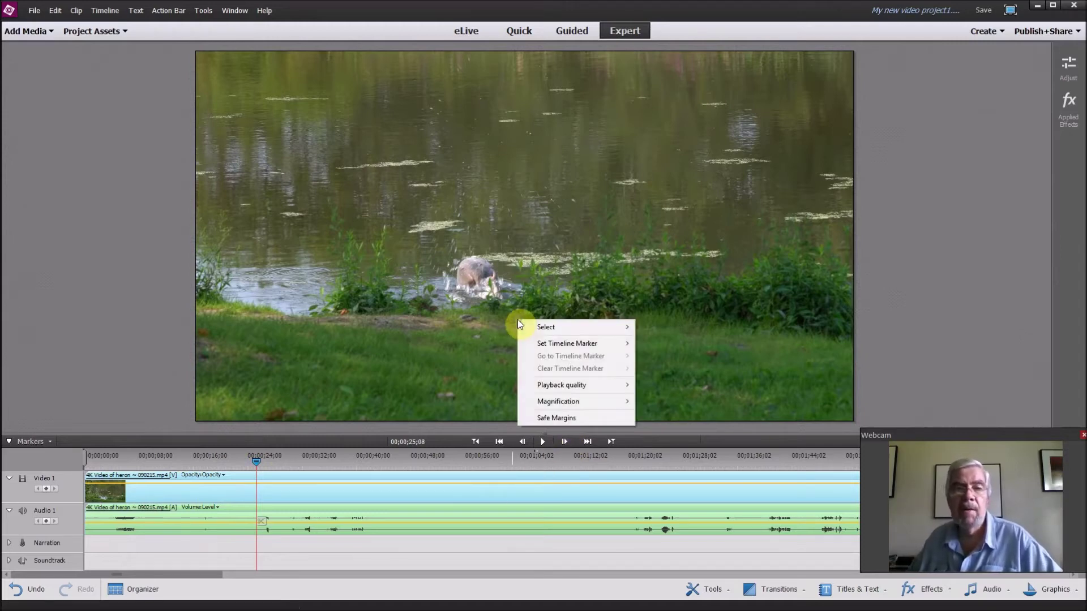
pyautogui.moveTo(600, 403)
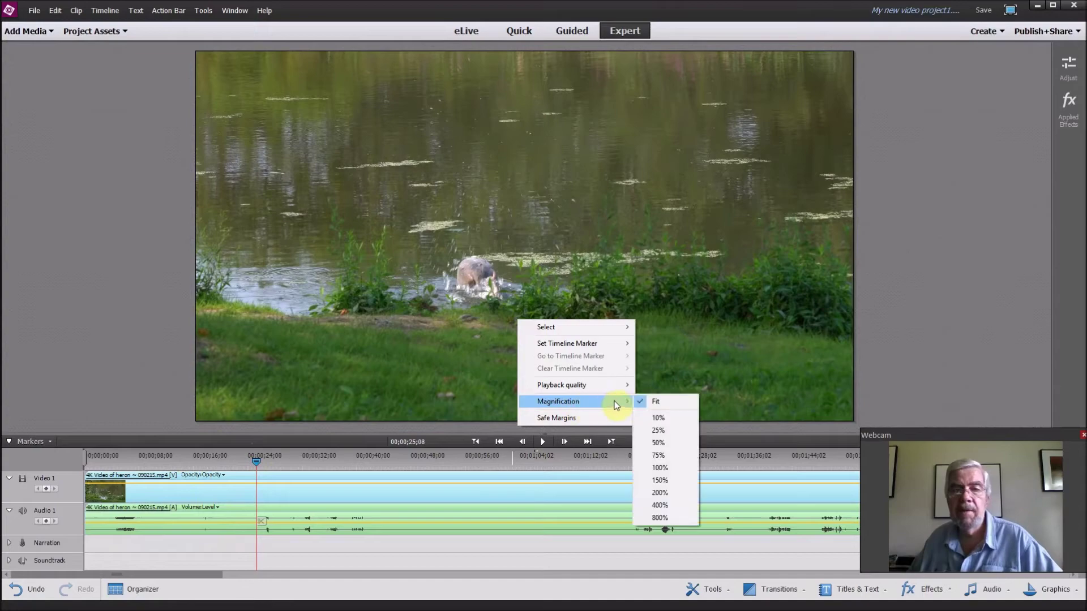
pyautogui.click(660, 468)
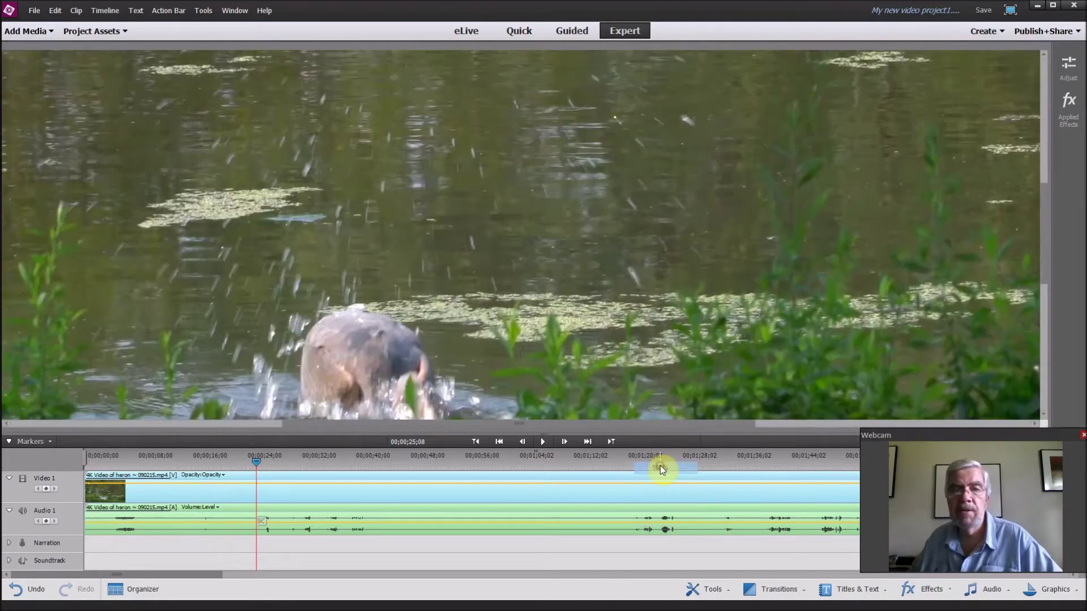
pyautogui.click(831, 422)
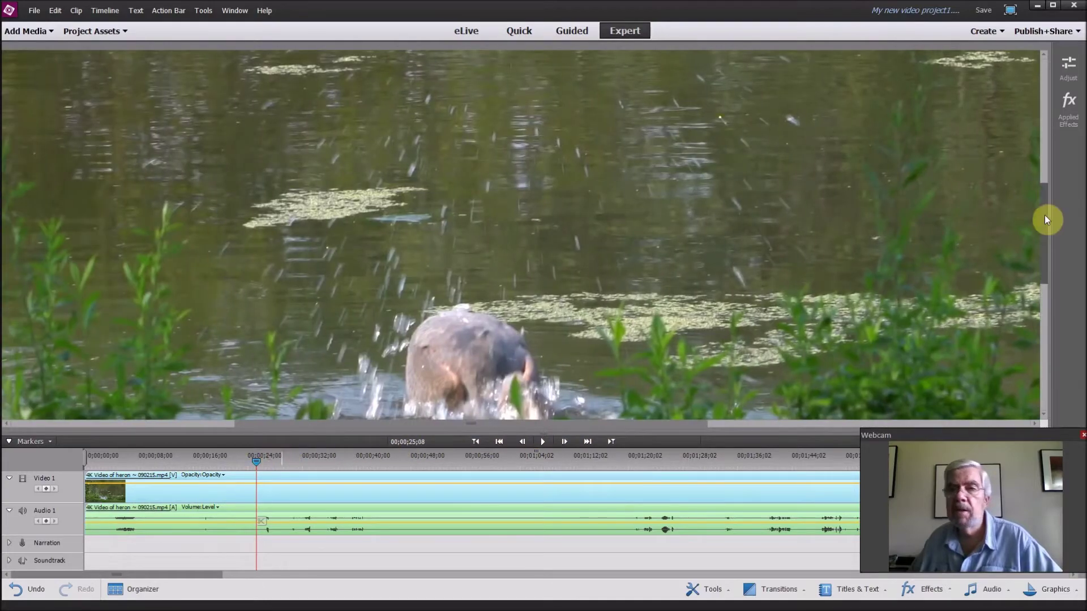
pyautogui.moveTo(1044, 215)
pyautogui.mouseDown()
pyautogui.moveTo(1042, 270)
pyautogui.moveTo(1048, 235)
pyautogui.mouseUp()
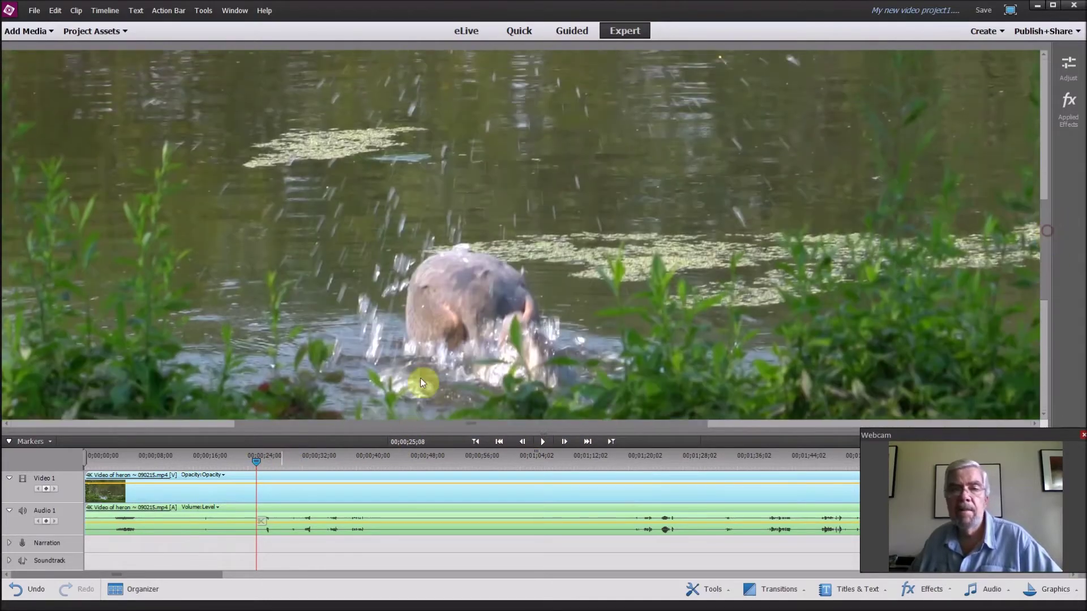
# - Step forward frame by frame as the heron raises its head and lifts its catch
pyautogui.click(567, 441)
pyautogui.click(567, 442)
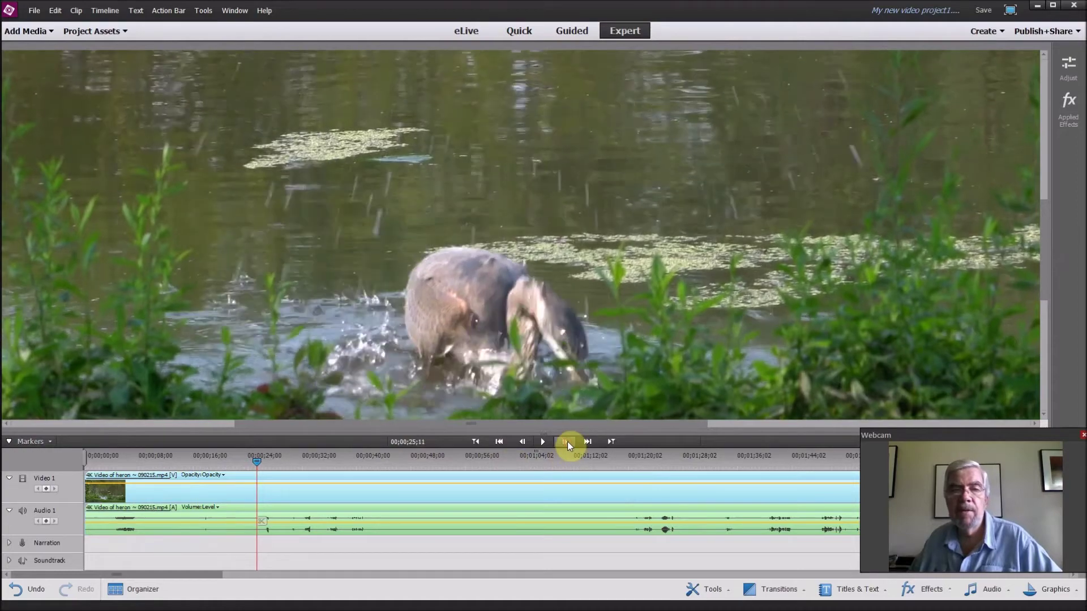
pyautogui.click(567, 441)
pyautogui.click(567, 442)
pyautogui.click(567, 441)
pyautogui.click(567, 442)
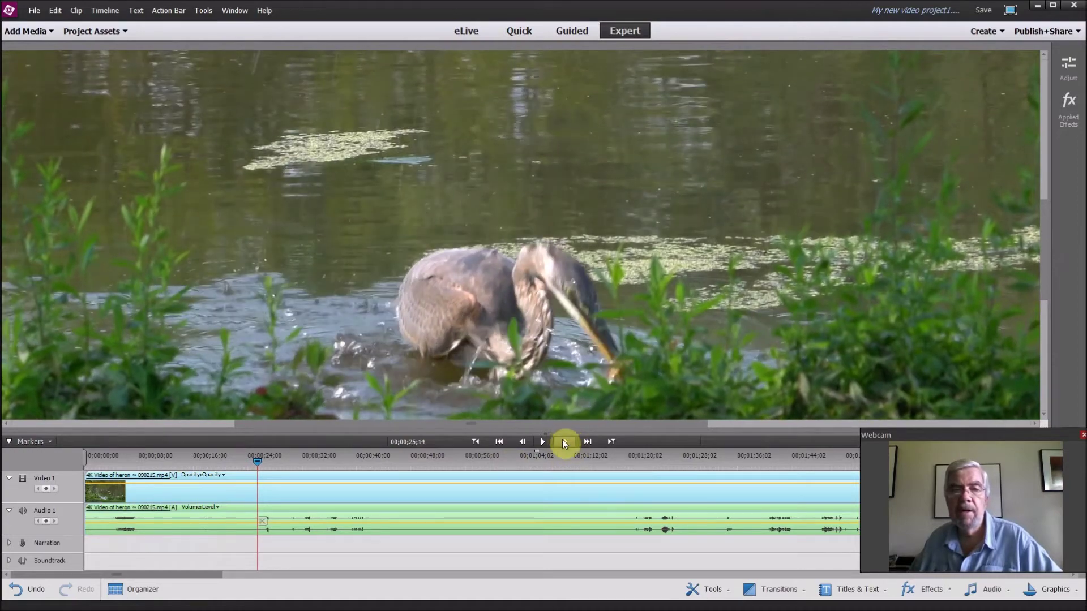
pyautogui.click(564, 442)
pyautogui.click(564, 443)
pyautogui.click(564, 442)
pyautogui.click(565, 442)
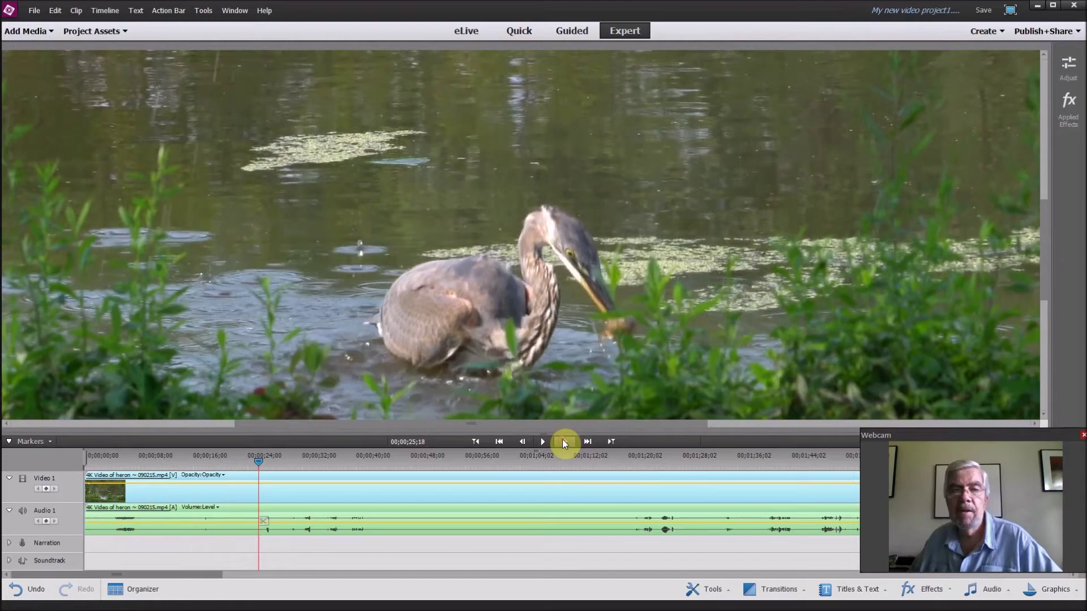
pyautogui.click(564, 442)
pyautogui.click(565, 442)
pyautogui.click(564, 442)
pyautogui.click(564, 442)
pyautogui.click(565, 442)
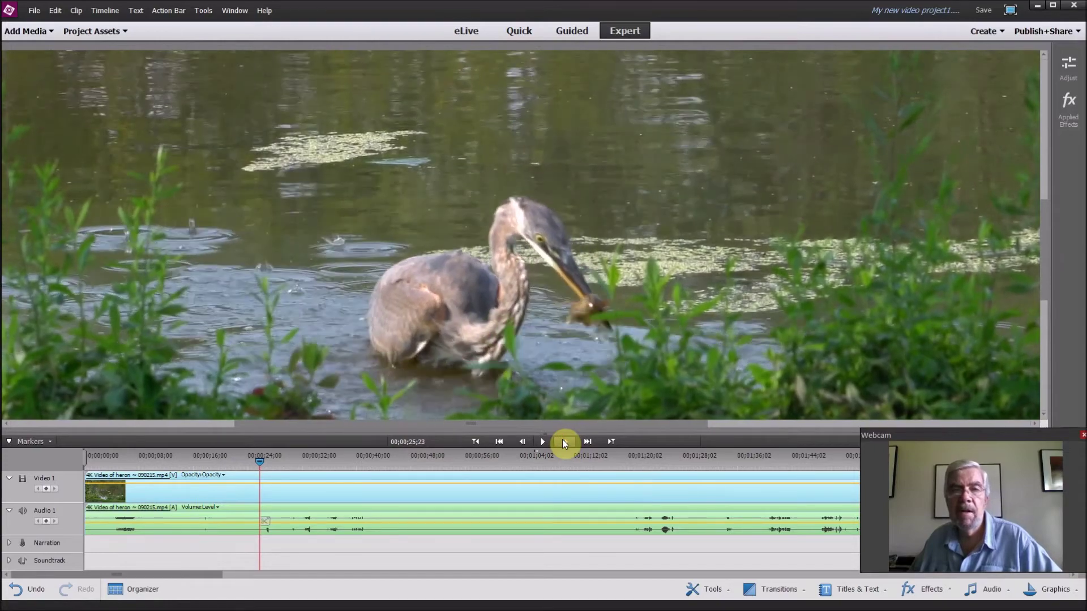
pyautogui.click(565, 442)
pyautogui.click(564, 442)
pyautogui.click(565, 442)
pyautogui.click(565, 443)
pyautogui.click(564, 442)
pyautogui.click(564, 442)
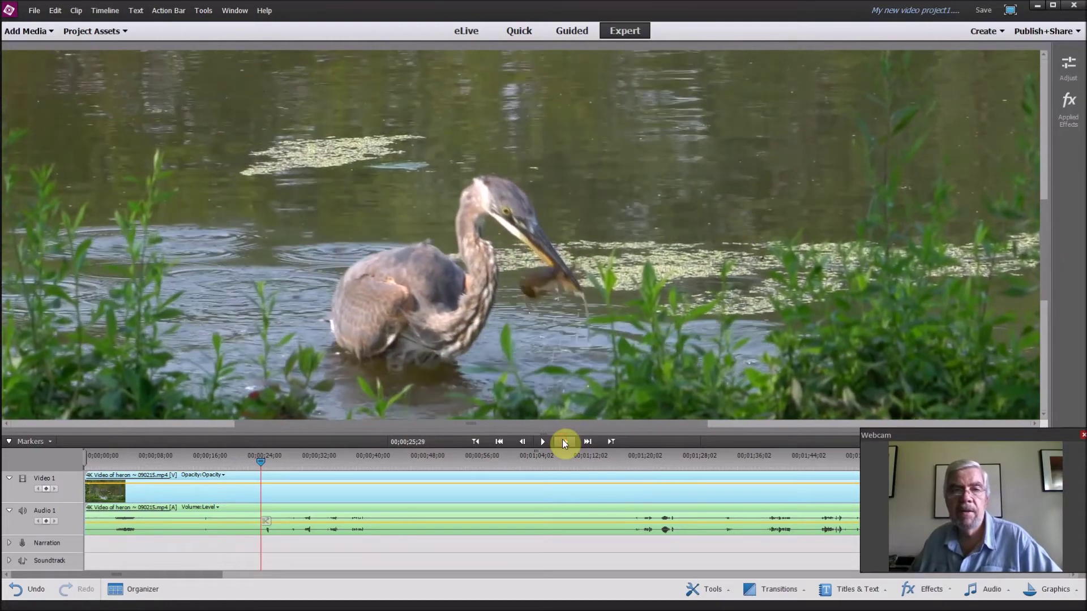
pyautogui.click(565, 442)
pyautogui.click(564, 443)
pyautogui.click(564, 442)
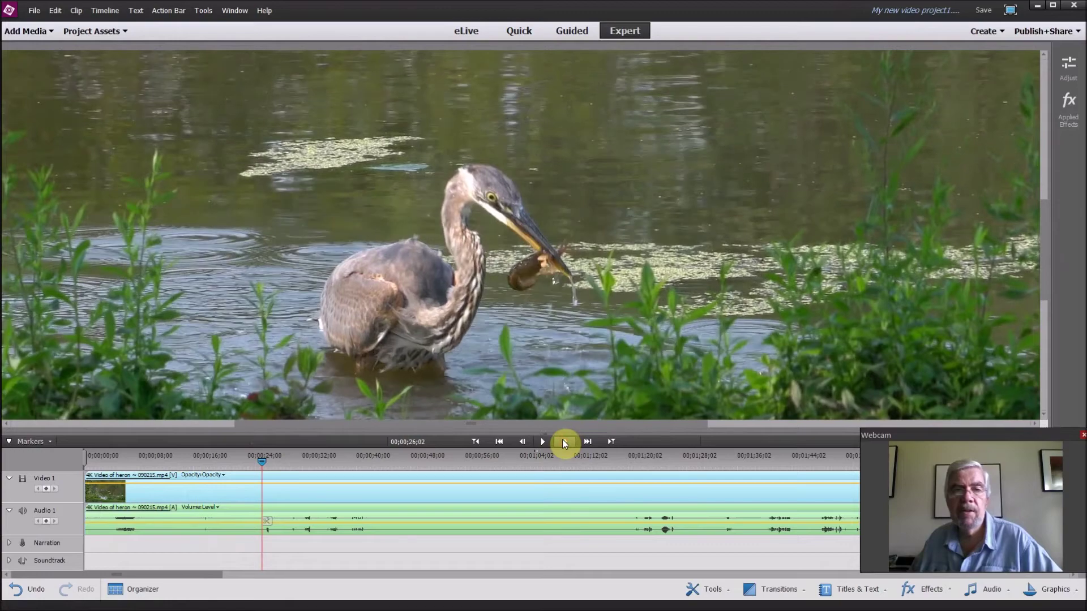
pyautogui.click(565, 442)
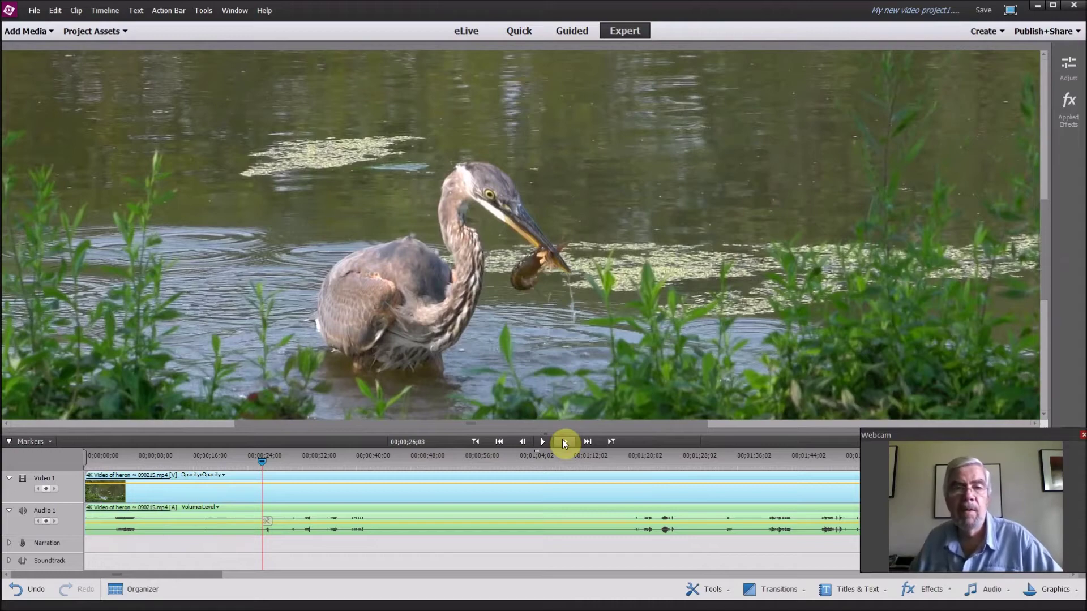
# - Continue stepping to 00;00;26;18, then step back one frame to 00;00;26;17
pyautogui.click(564, 440)
pyautogui.click(563, 440)
pyautogui.click(564, 440)
pyautogui.click(563, 443)
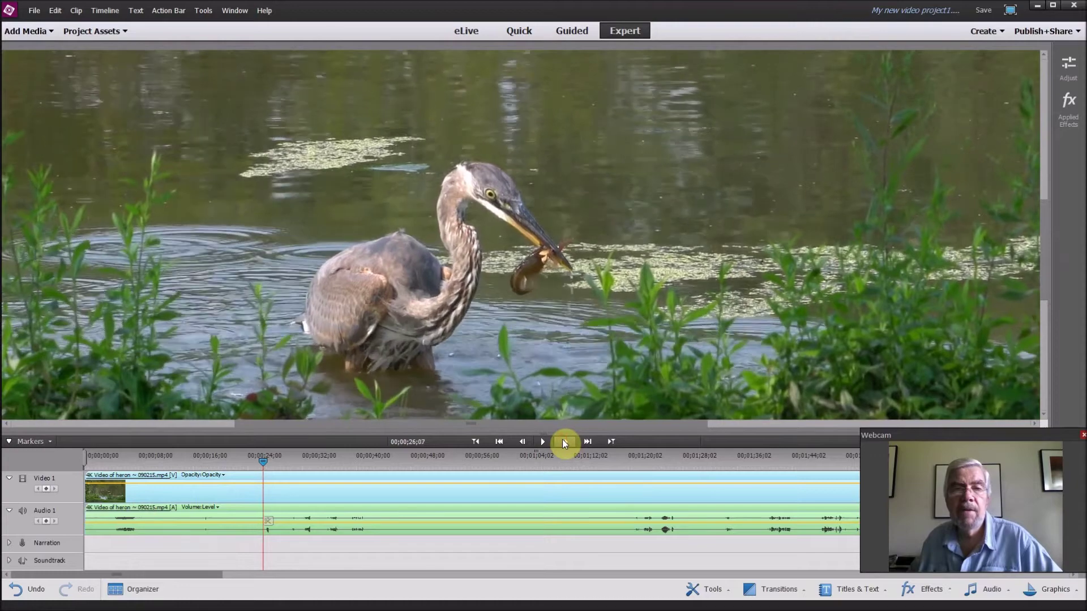
pyautogui.click(564, 443)
pyautogui.click(564, 442)
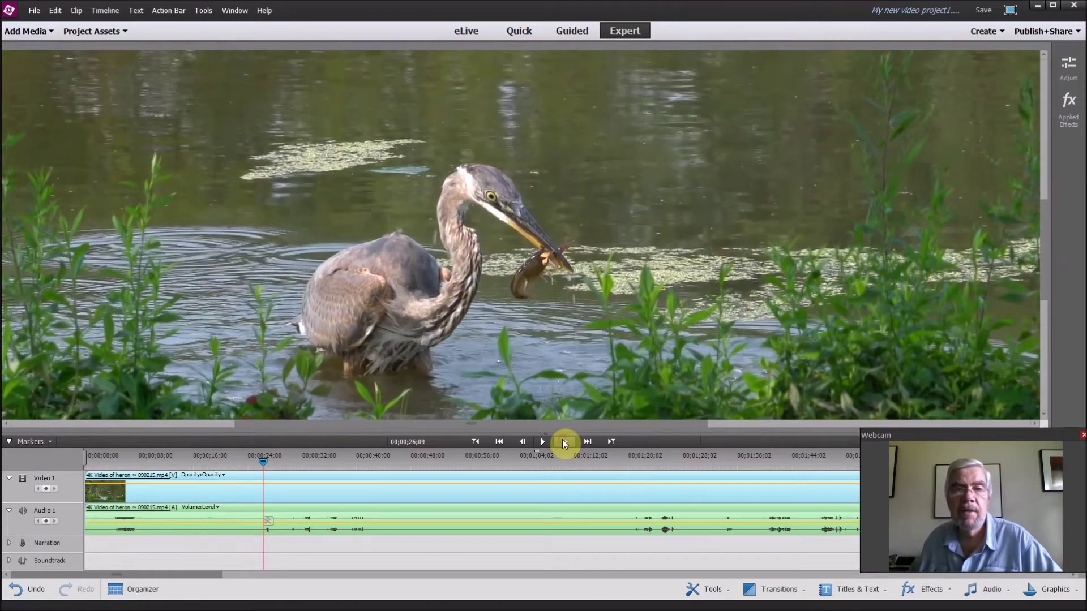
pyautogui.click(564, 442)
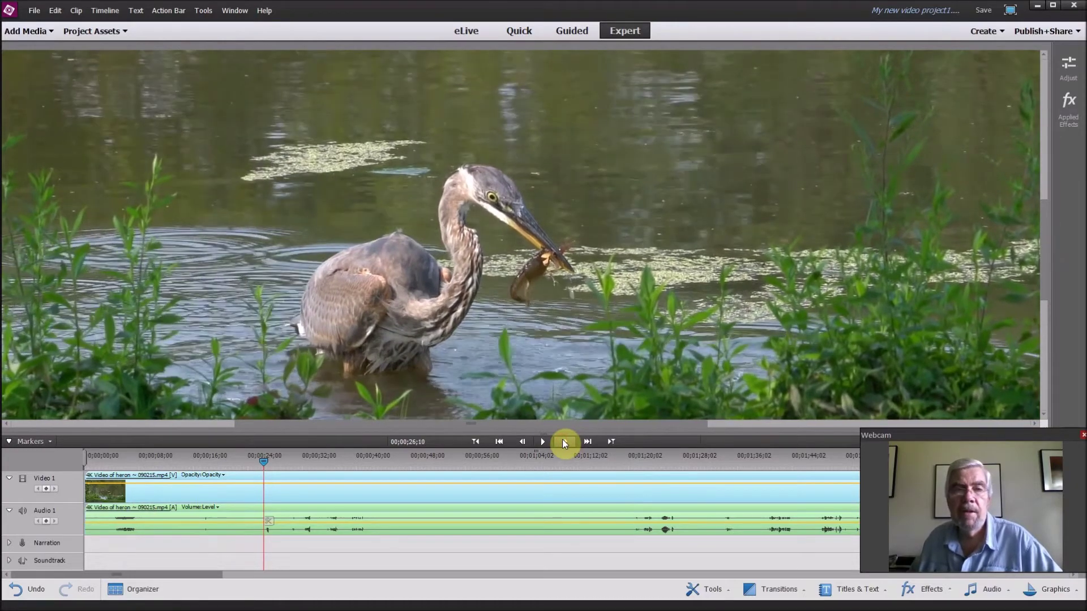
pyautogui.click(564, 443)
pyautogui.click(565, 443)
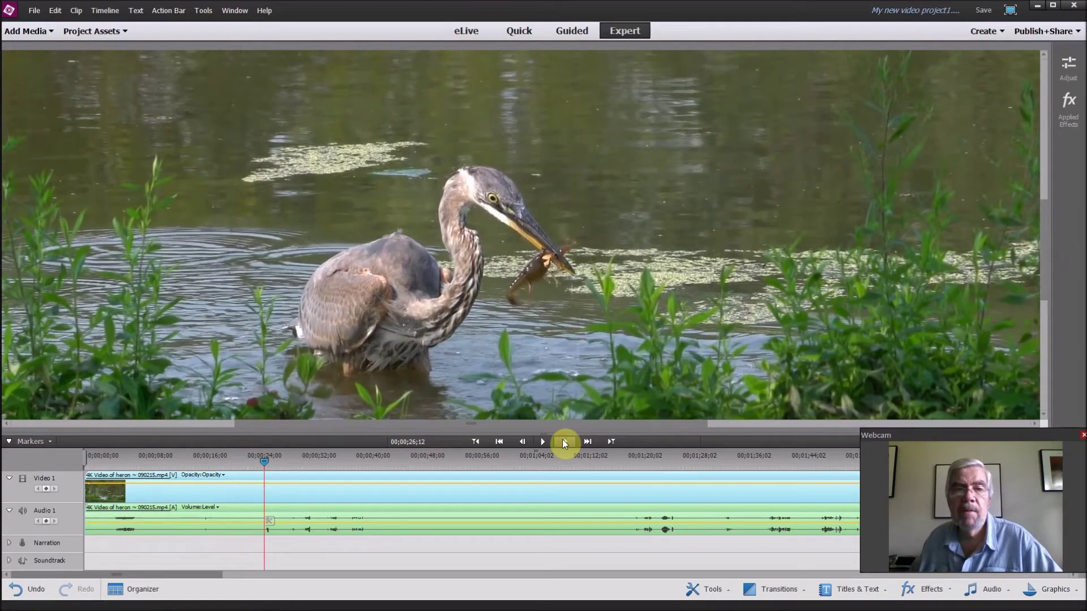
pyautogui.click(566, 443)
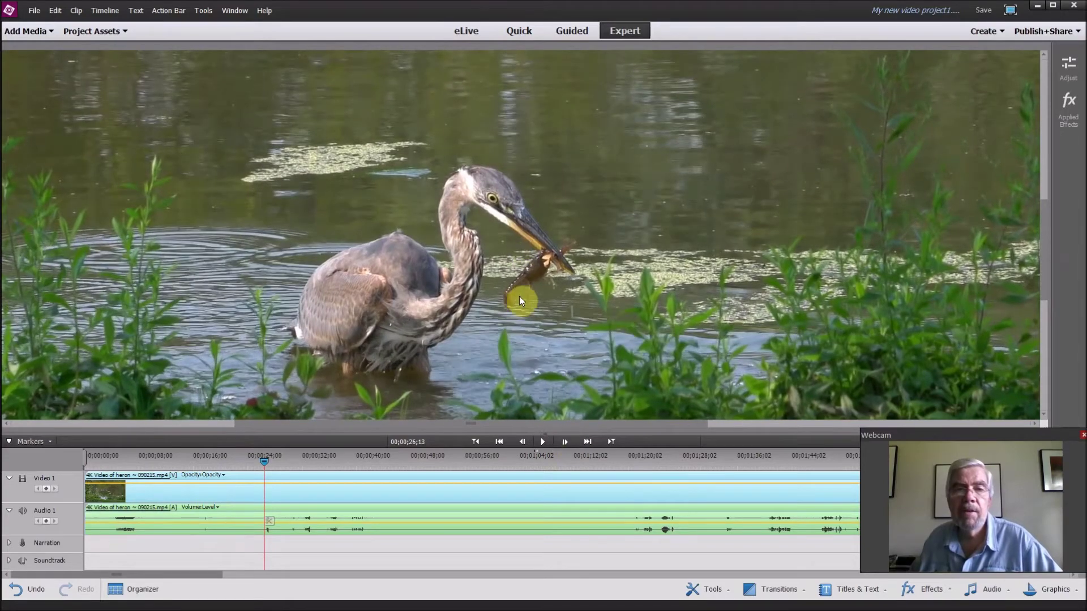
pyautogui.click(570, 442)
pyautogui.click(570, 440)
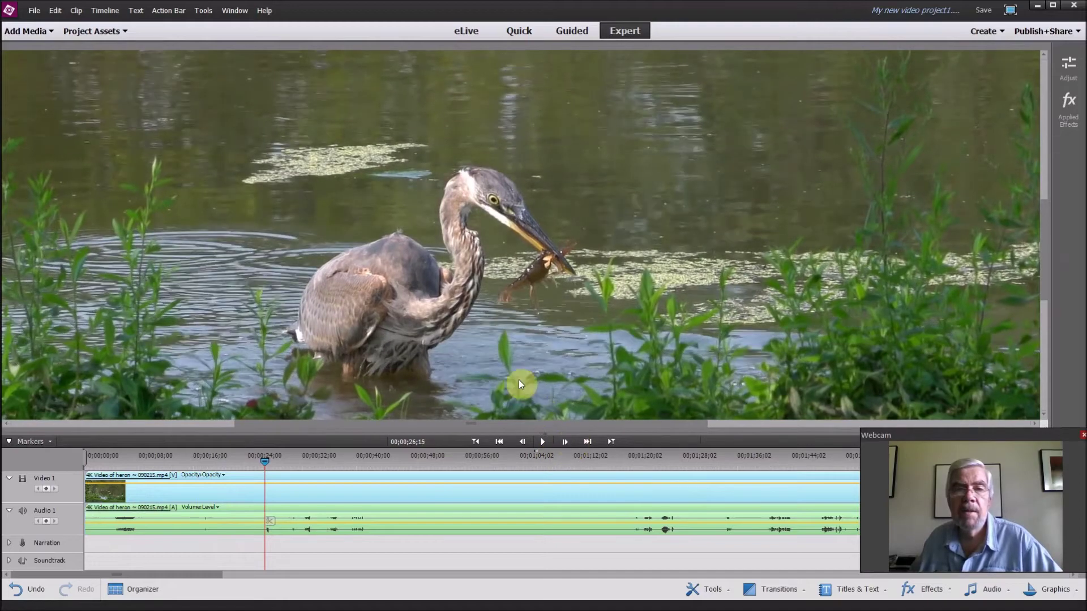
pyautogui.click(566, 444)
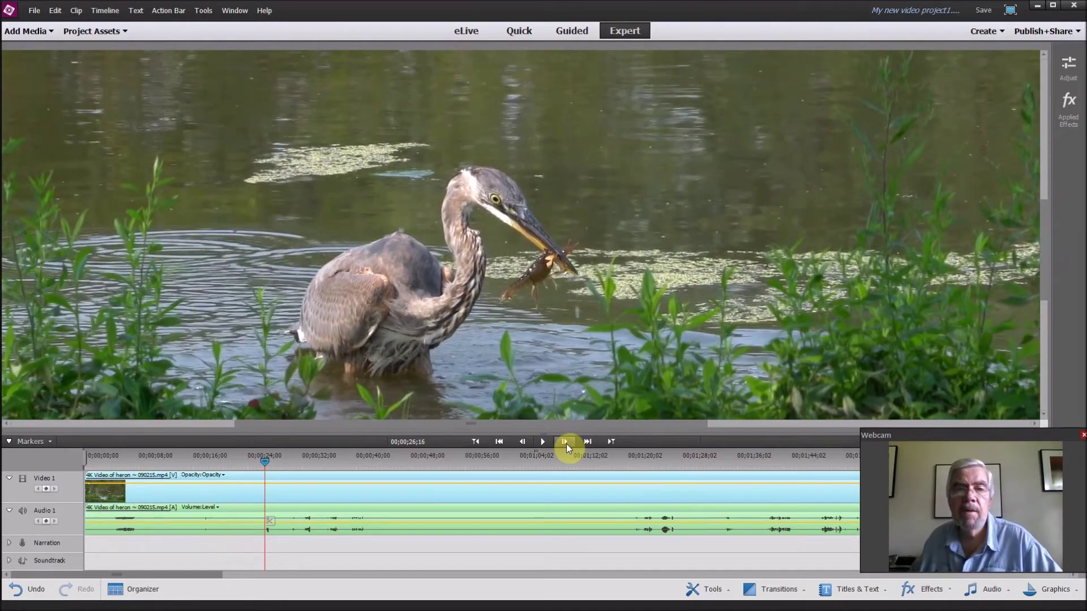
pyautogui.click(566, 444)
pyautogui.click(566, 444)
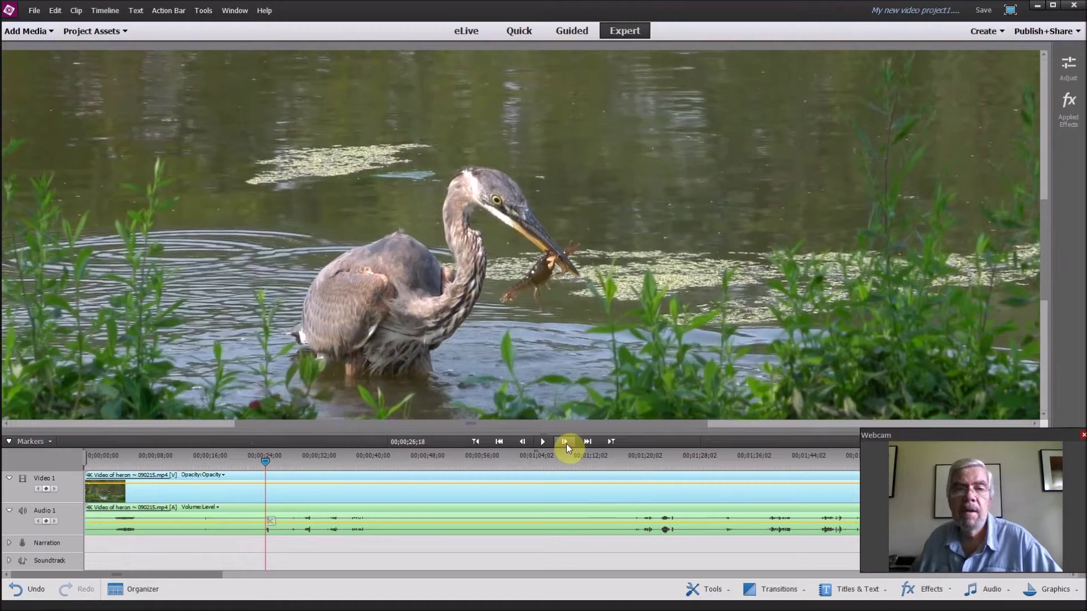
pyautogui.click(522, 445)
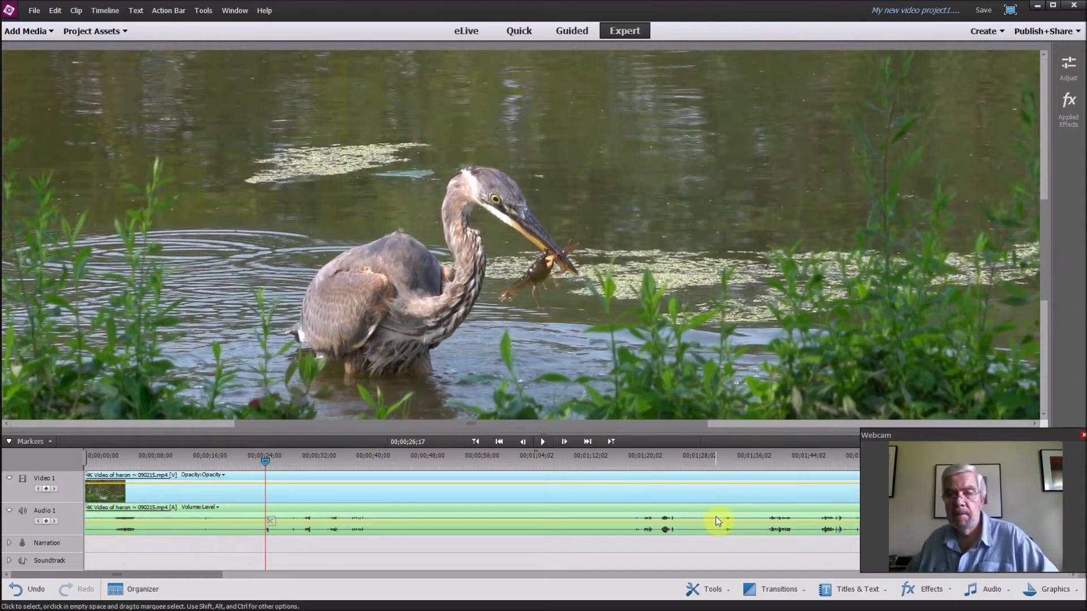
# - Choose Freeze Frame from the Tools menu for the current heron frame
pyautogui.click(712, 591)
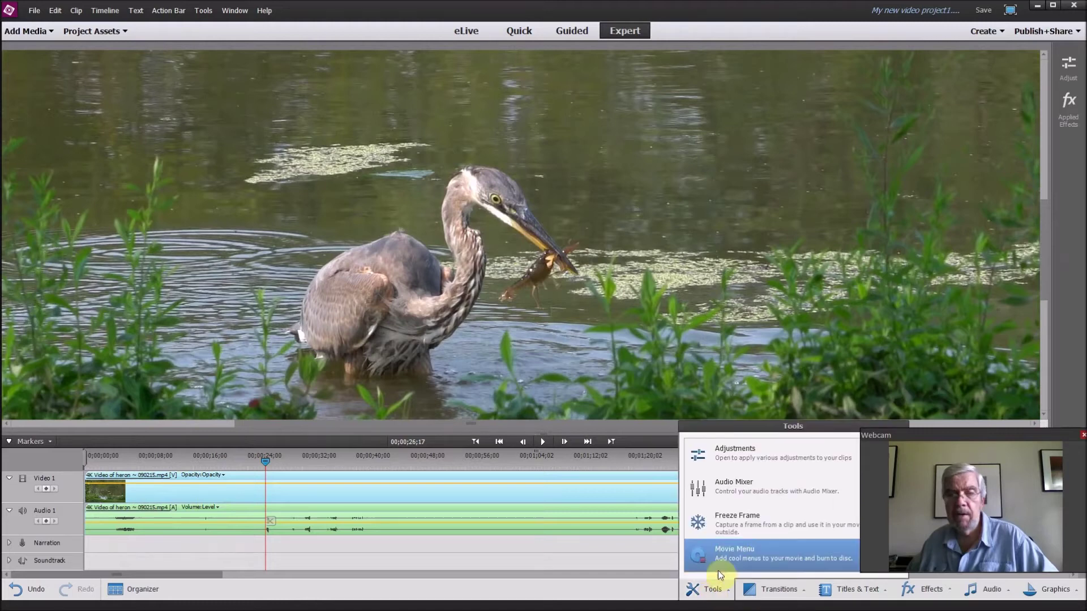
pyautogui.click(733, 531)
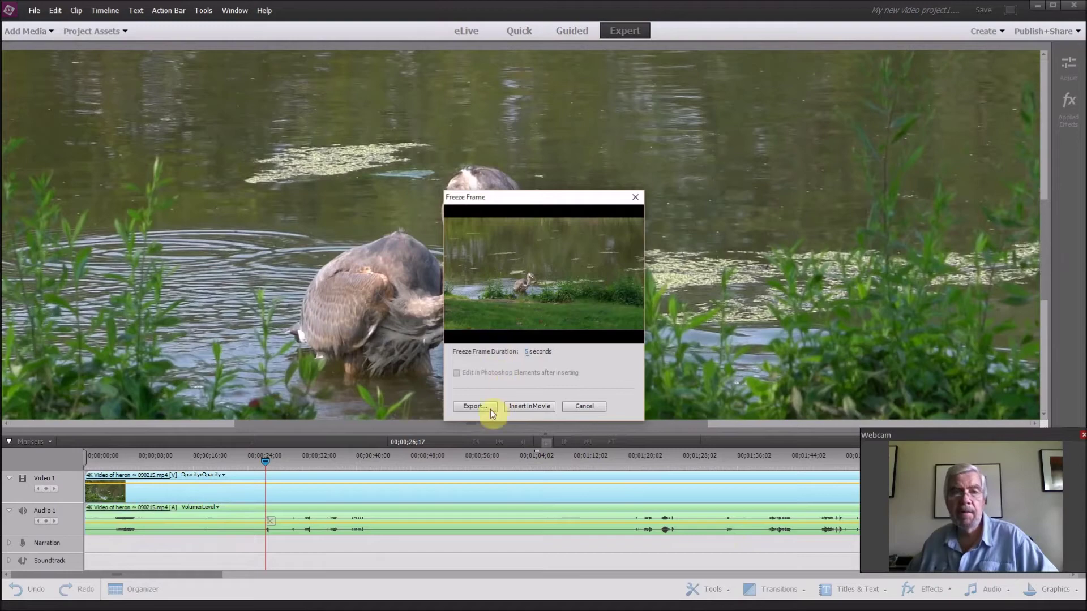
# - Export the frame as My new video project1.bmp to Pic Download, then cancel Freeze Frame
pyautogui.click(474, 407)
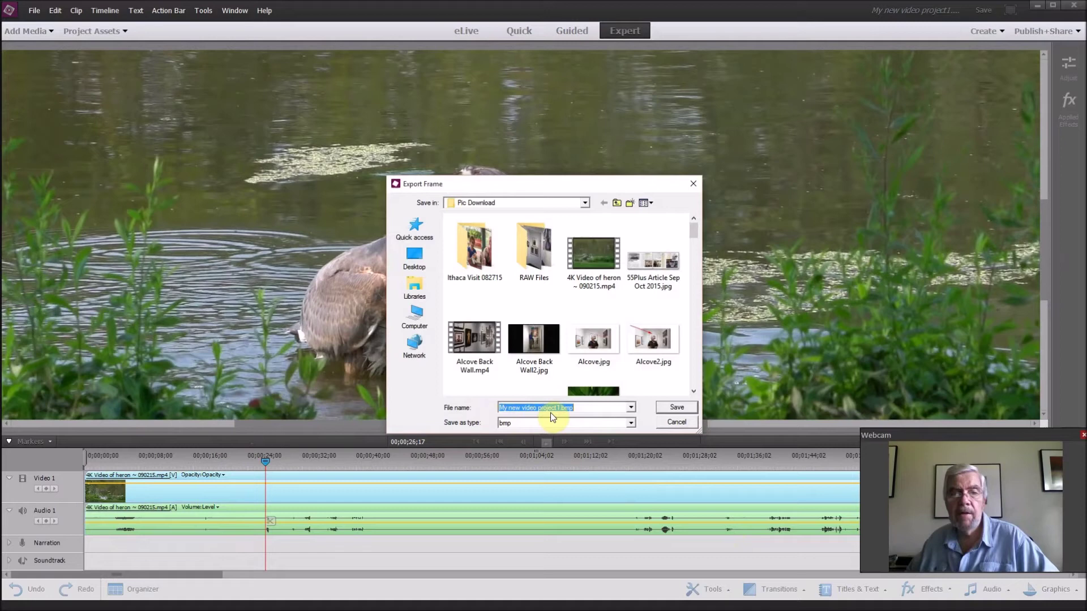
pyautogui.click(676, 407)
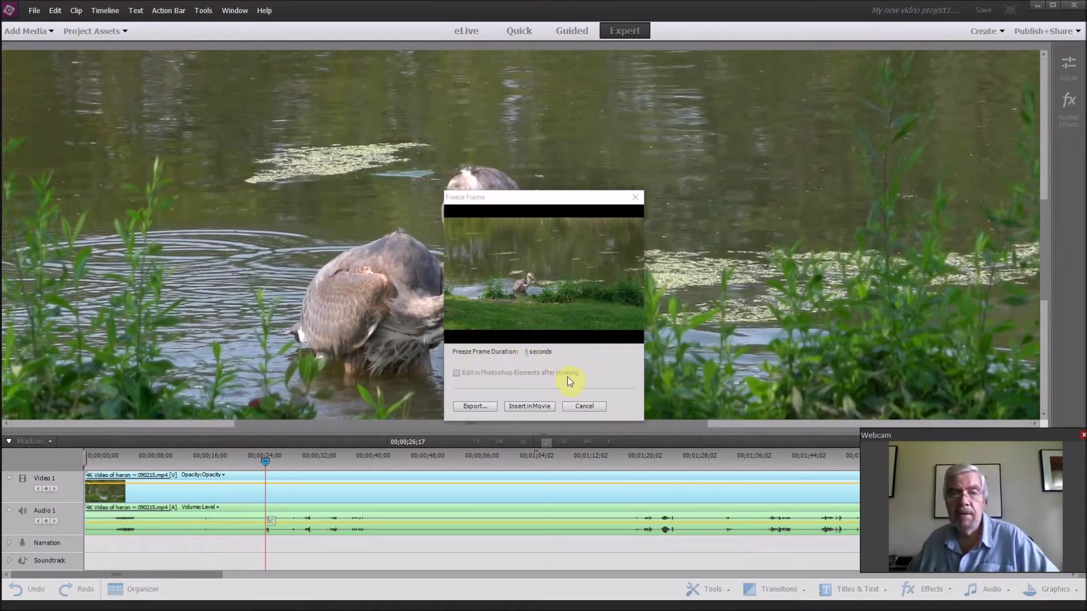
pyautogui.click(583, 406)
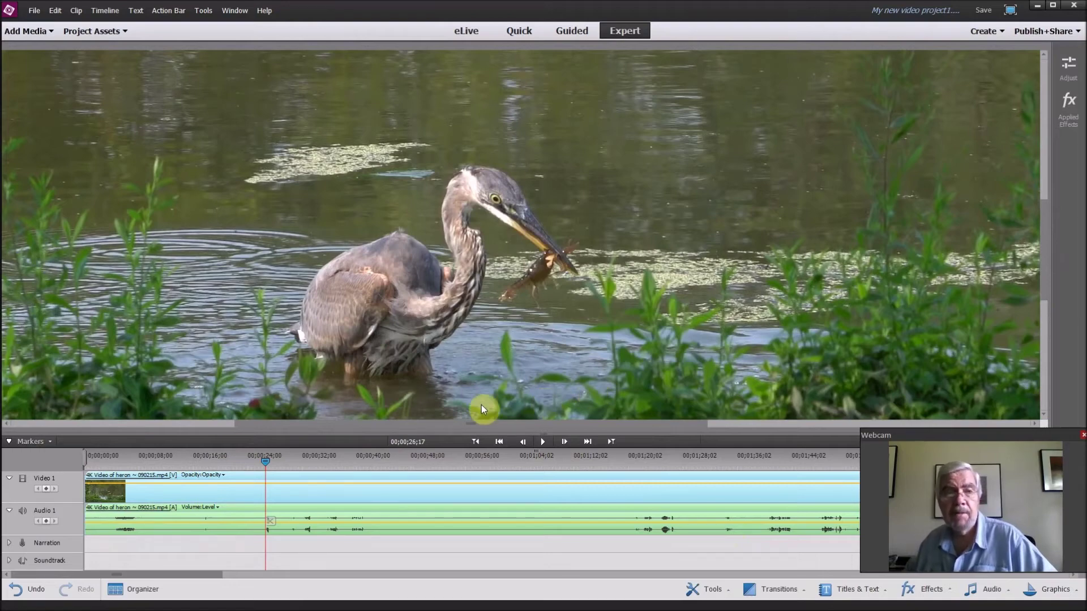
# - Open My new video project1.bmp from the Pic Download folder with Adobe Photoshop CC 2015
pyautogui.press('super')
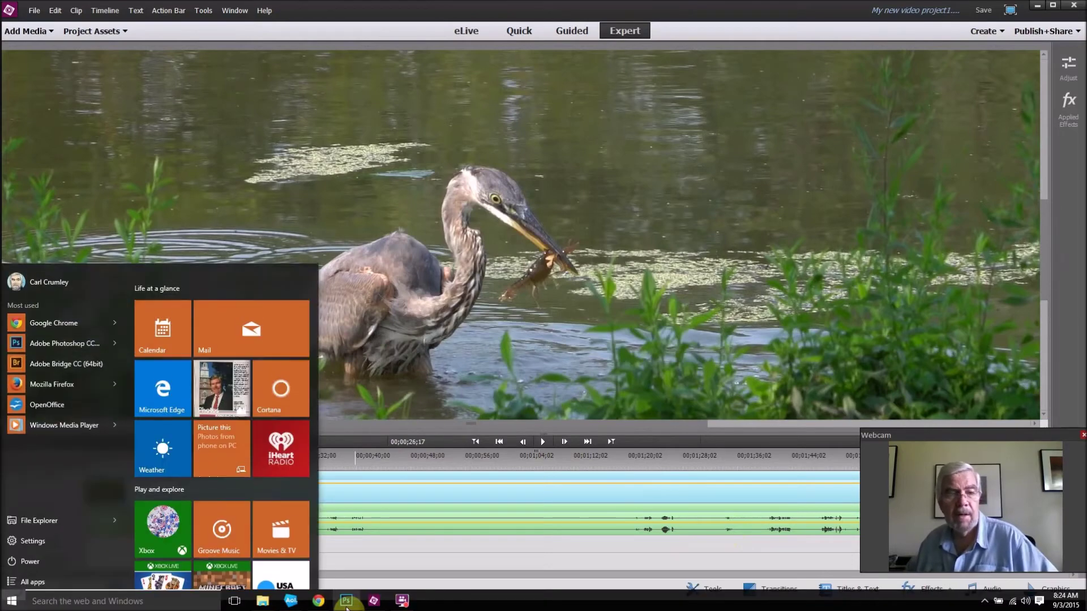
pyautogui.moveTo(263, 600)
pyautogui.click(273, 577)
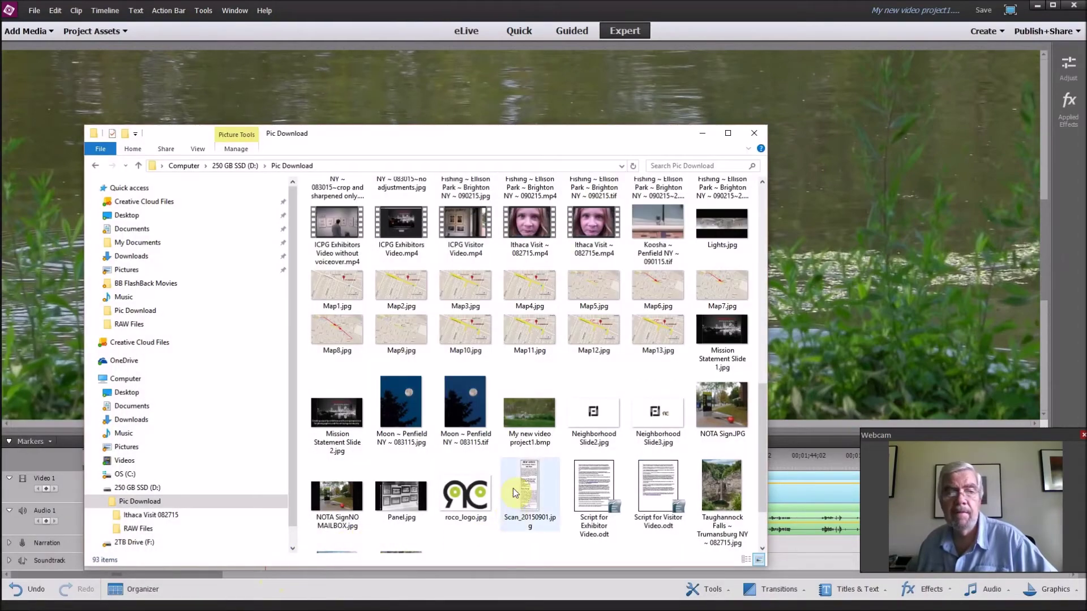
pyautogui.rightClick(529, 415)
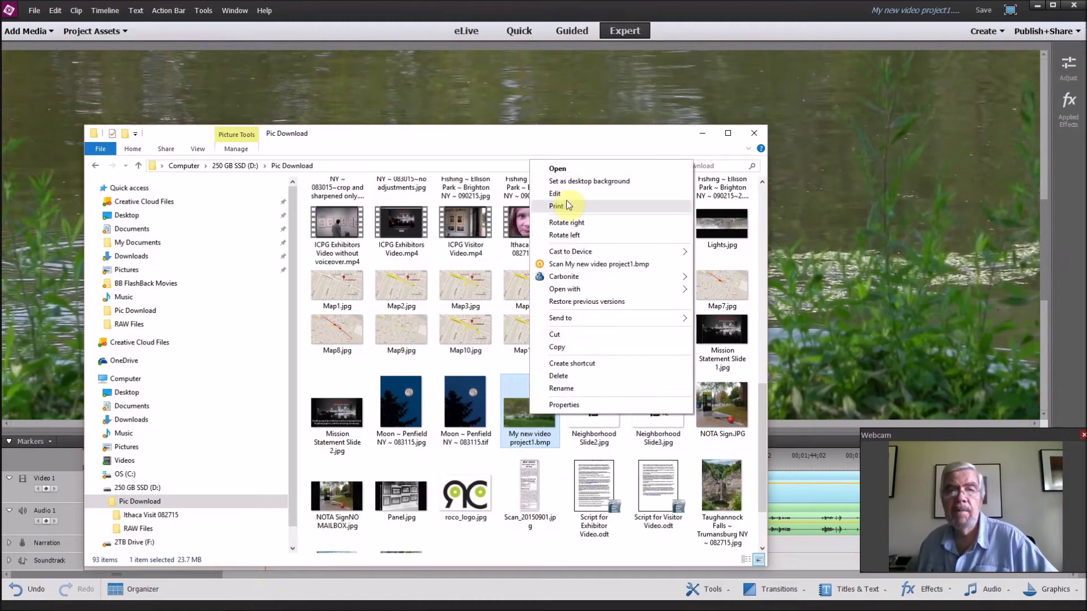
pyautogui.moveTo(567, 291)
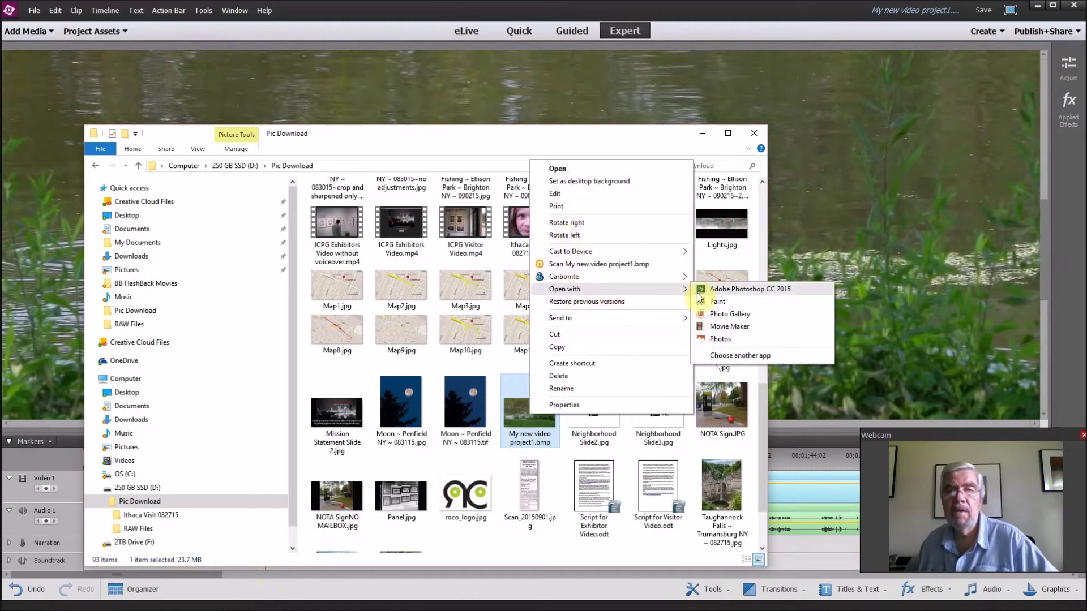
pyautogui.click(729, 288)
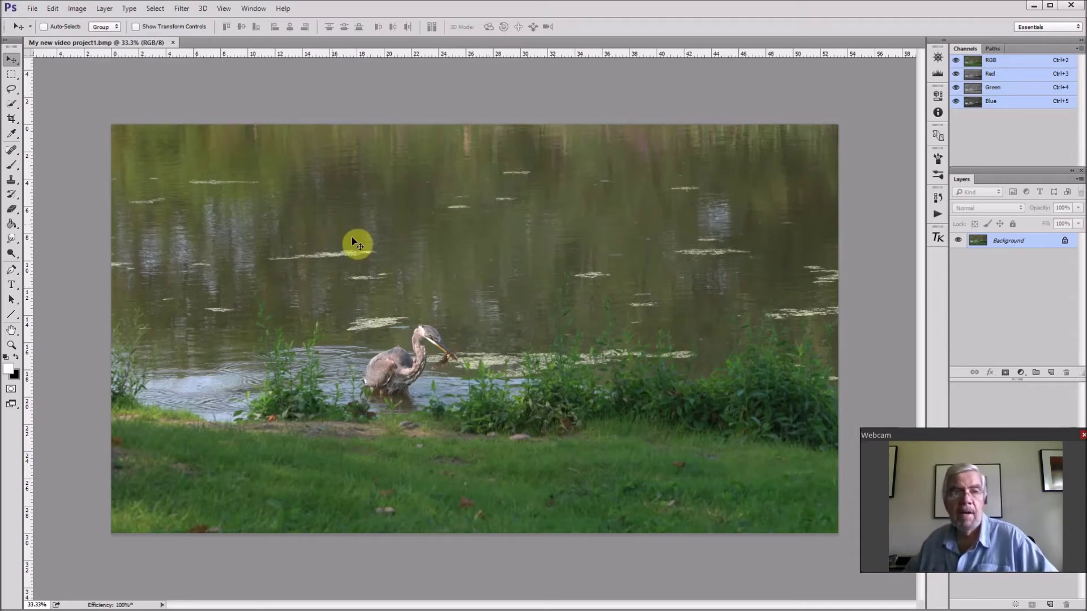
# - Check in Image Size that the still is 3840 × 2160 pixels, then cancel
pyautogui.click(79, 9)
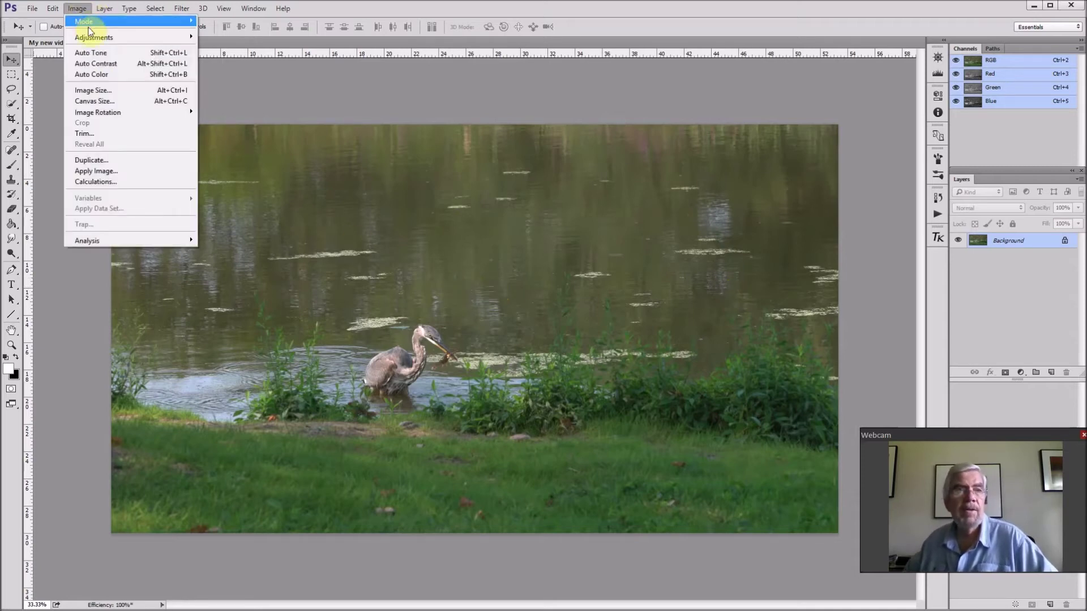
pyautogui.click(90, 91)
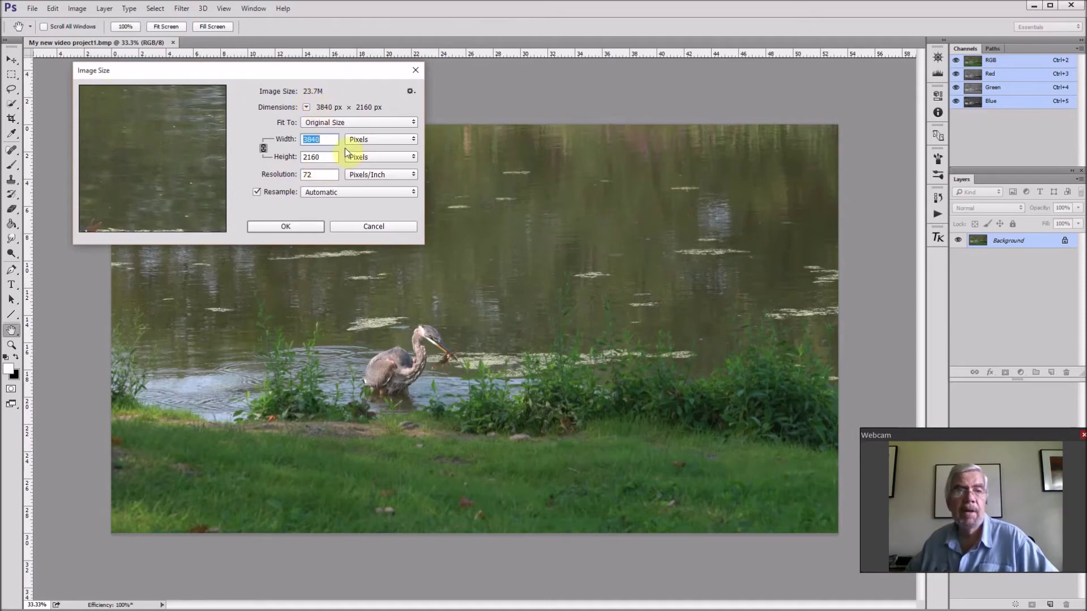
pyautogui.click(369, 225)
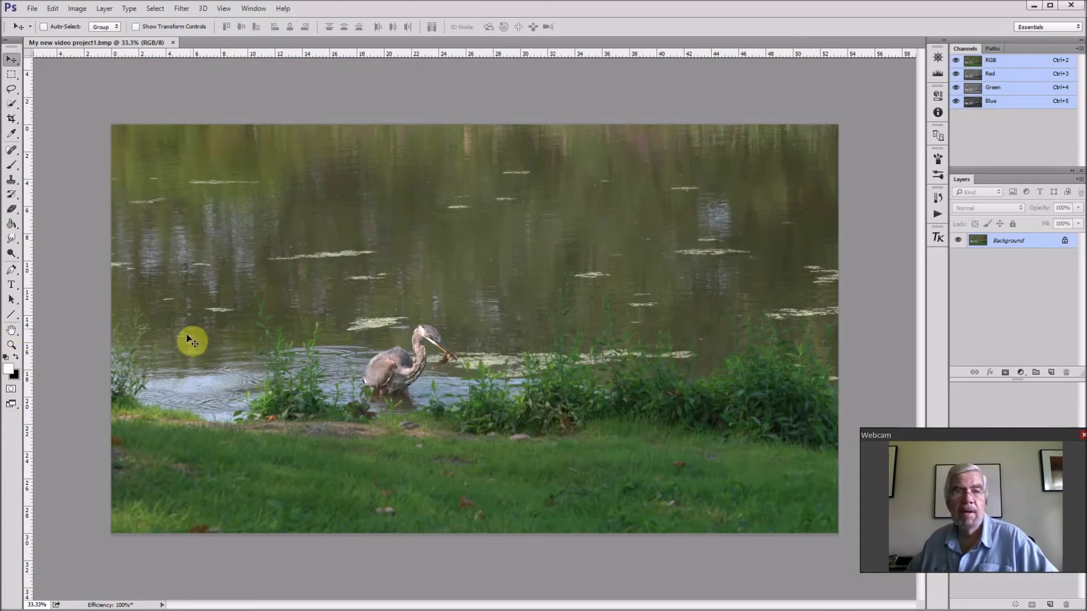
# - Zoom in around the heron's beak and draw a crop area around the bird
pyautogui.click(12, 345)
pyautogui.moveTo(433, 368); pyautogui.dragTo(474, 344)
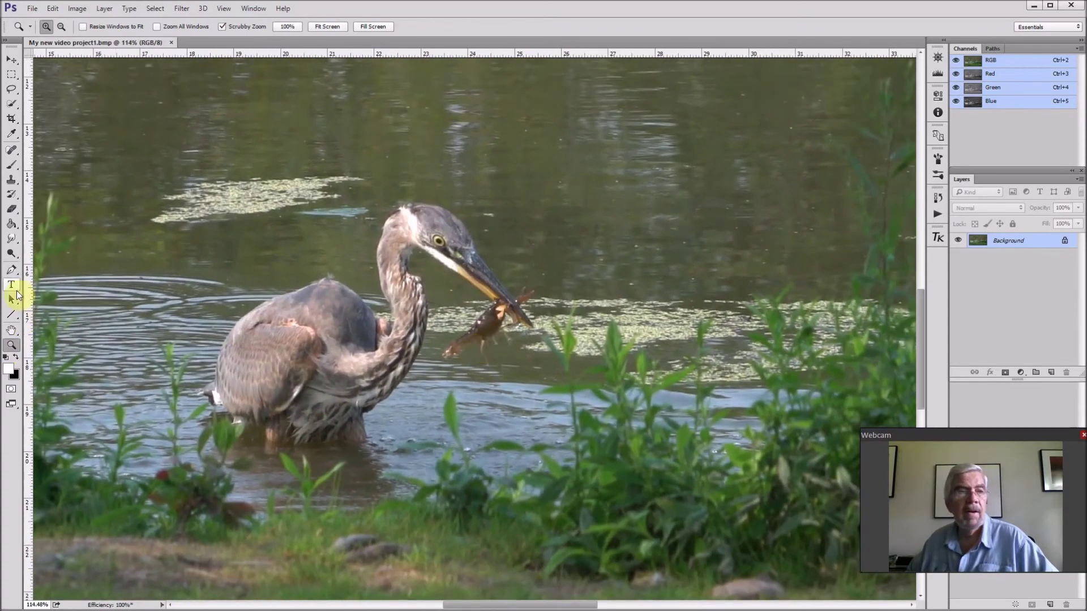
pyautogui.click(12, 119)
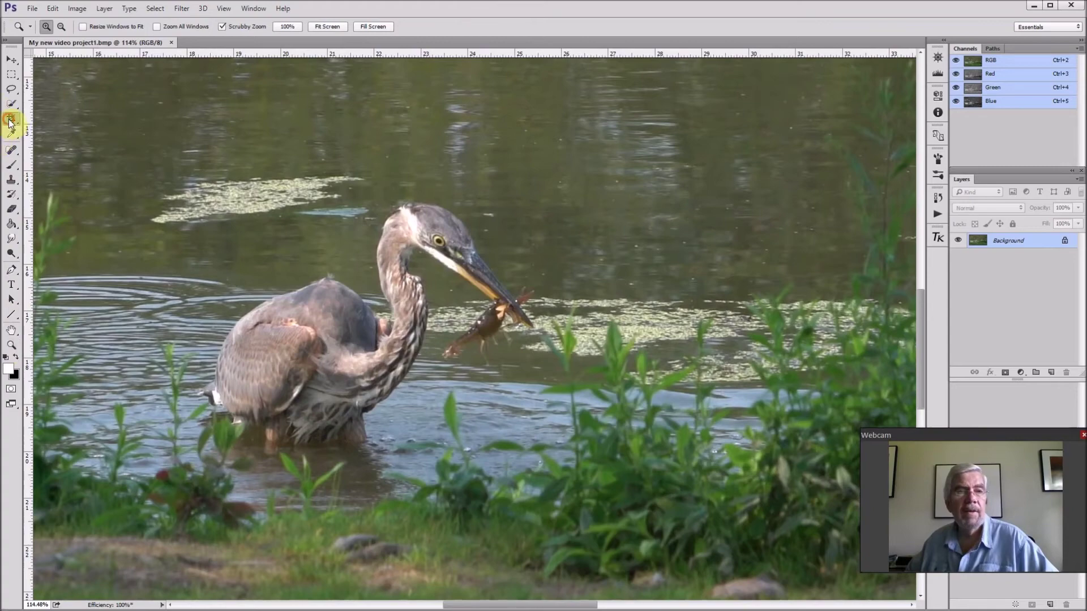
pyautogui.moveTo(162, 181); pyautogui.dragTo(621, 538)
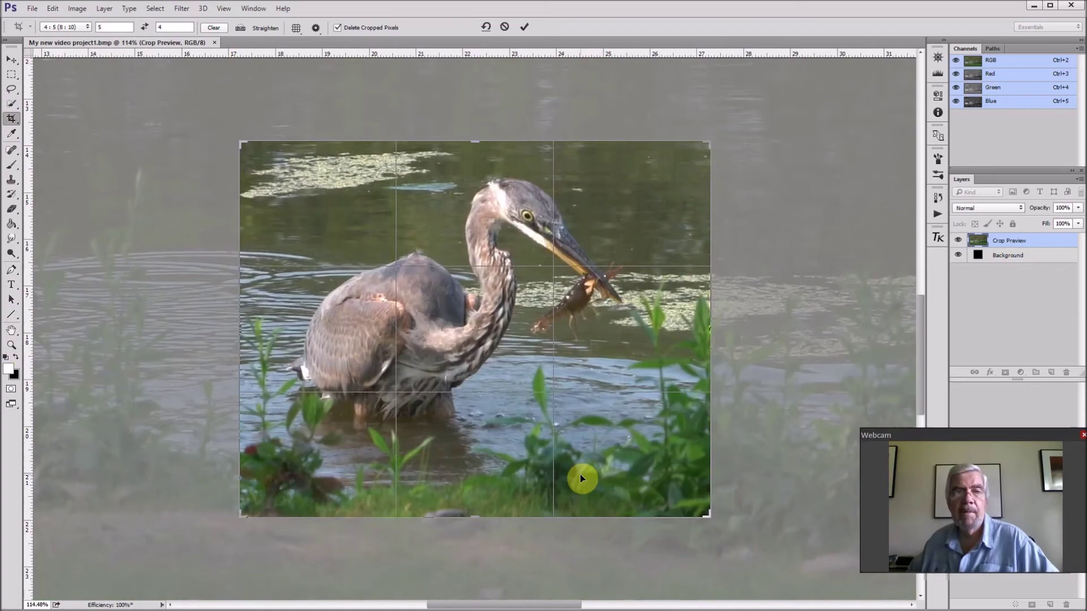
# - Reposition the heron inside the 4:5 crop frame and commit the crop
pyautogui.moveTo(582, 478)
pyautogui.mouseDown()
pyautogui.moveTo(563, 451)
pyautogui.moveTo(580, 457)
pyautogui.moveTo(592, 486)
pyautogui.mouseUp()
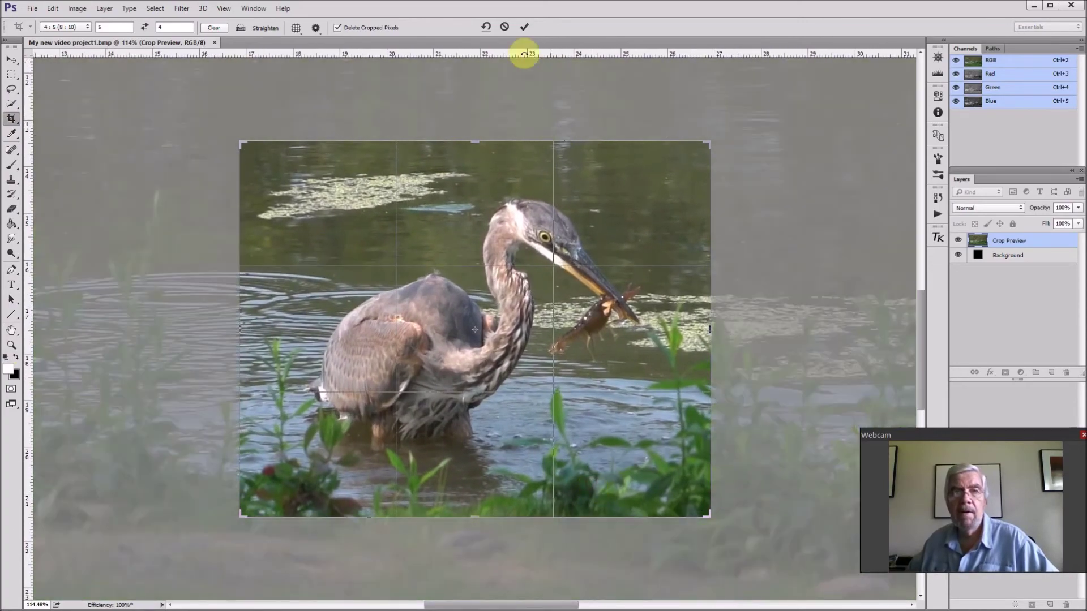
pyautogui.click(523, 27)
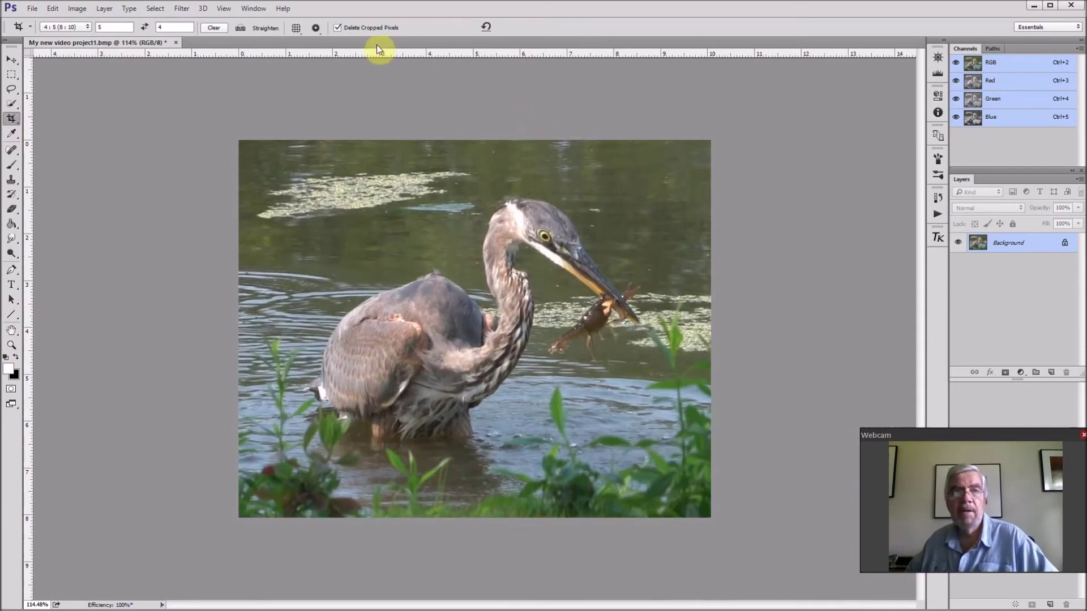
# - Run Nik Sharpener Pro 3: (2) Output Sharpener and accept it as a new layer
pyautogui.click(182, 8)
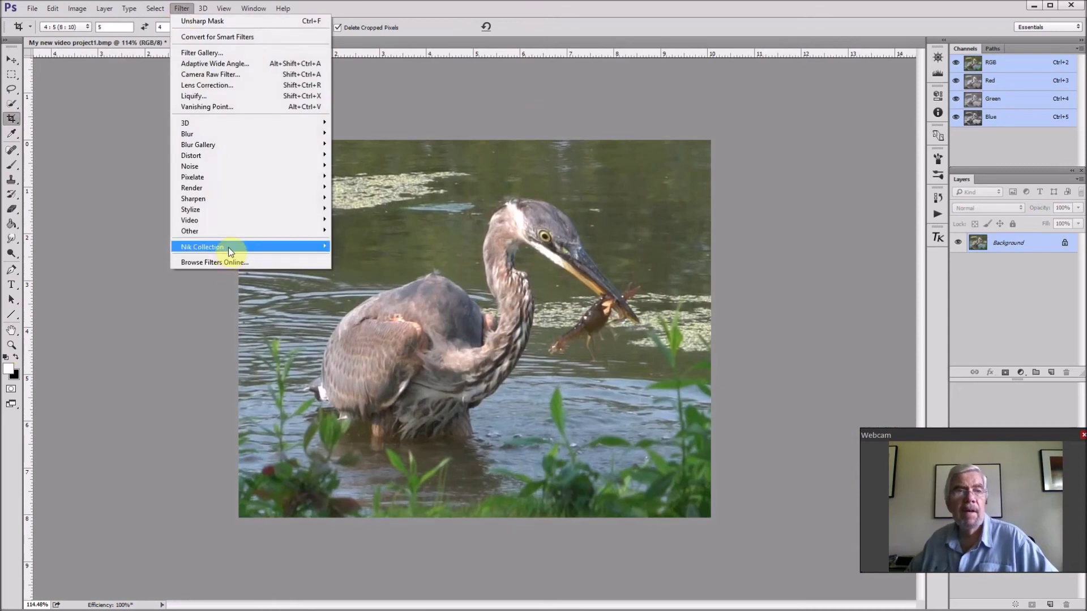
pyautogui.moveTo(229, 247)
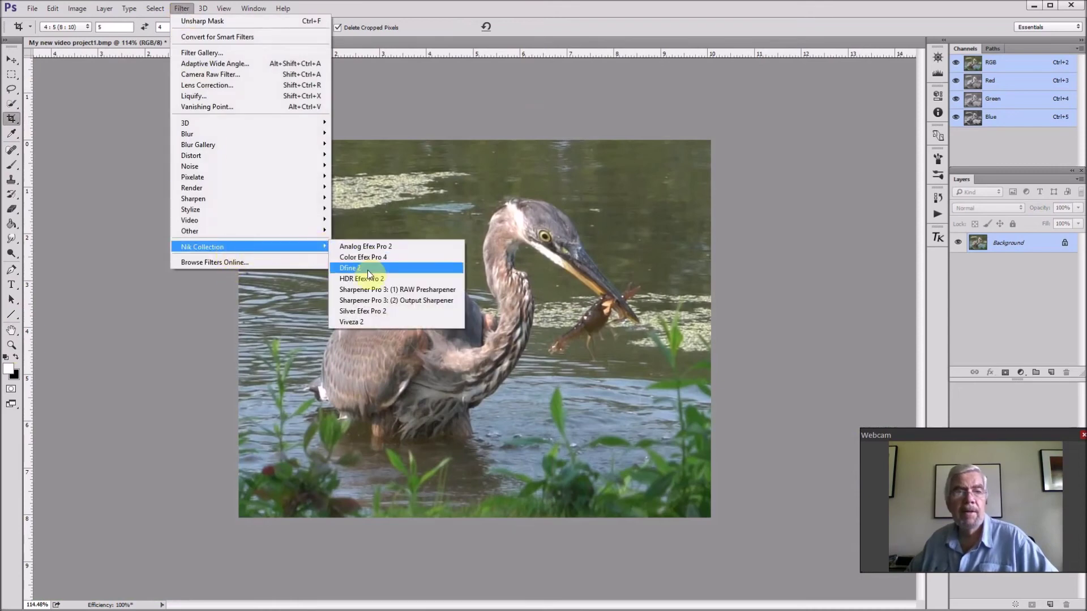
pyautogui.click(372, 301)
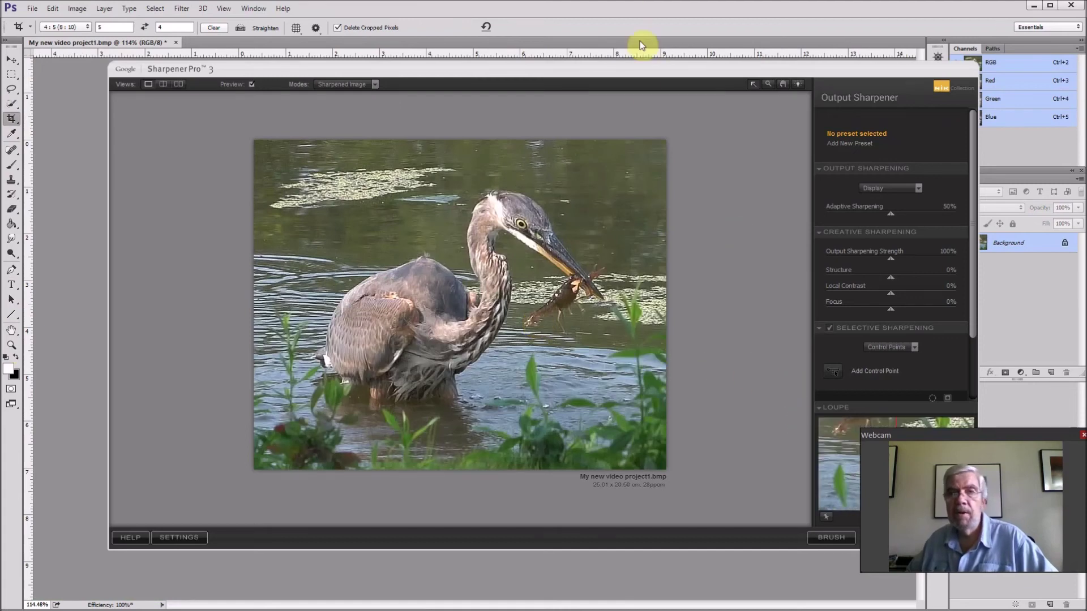
pyautogui.moveTo(633, 76); pyautogui.dragTo(550, 72)
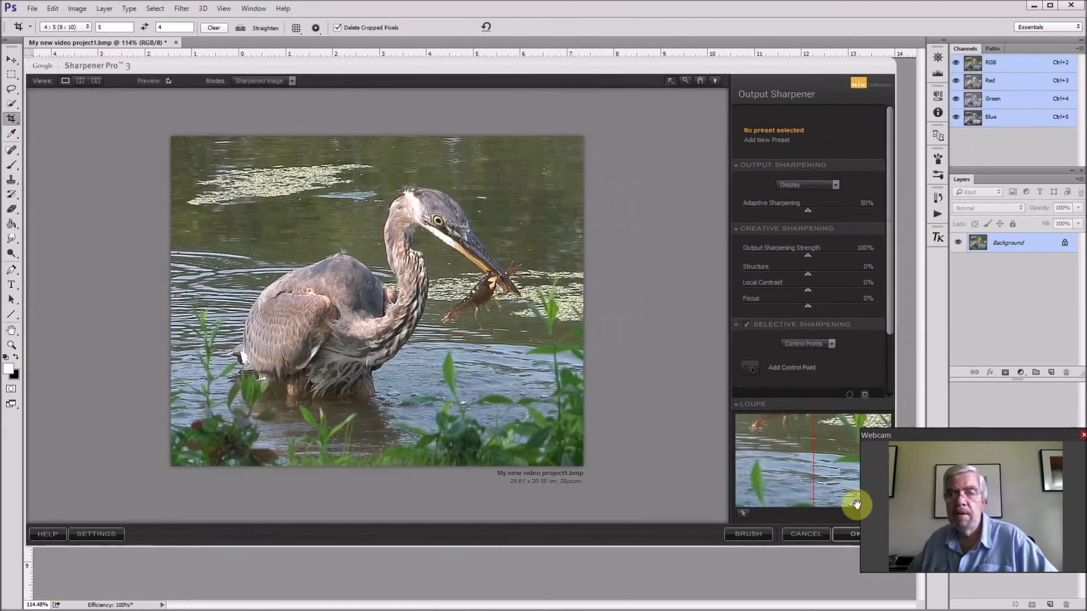
pyautogui.click(854, 535)
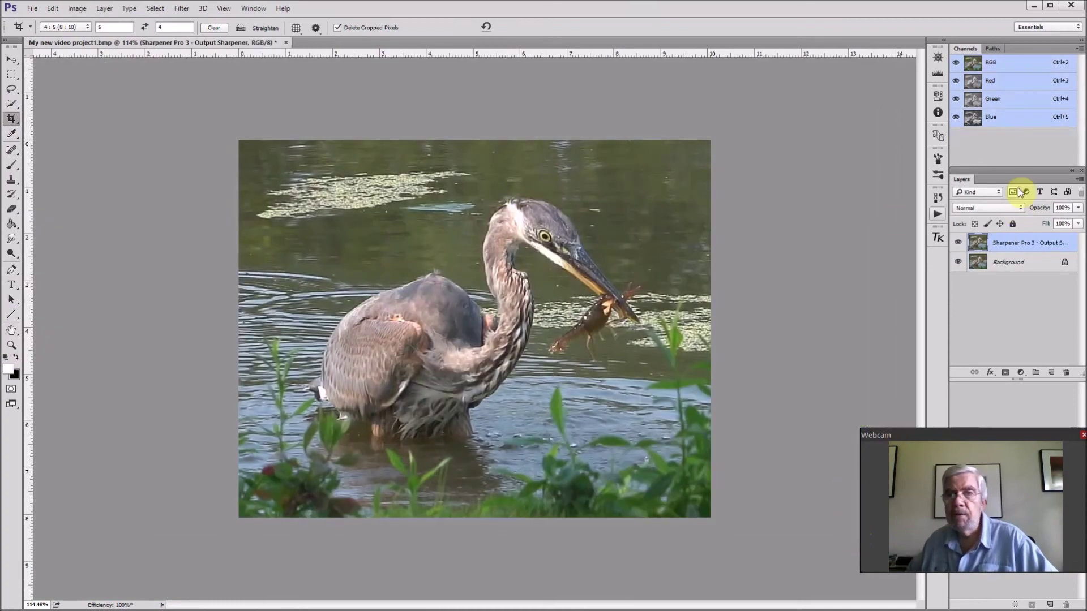
# - Lower the sharpener layer's opacity to 39% and toggle its visibility to compare
pyautogui.moveTo(1038, 211); pyautogui.dragTo(997, 225)
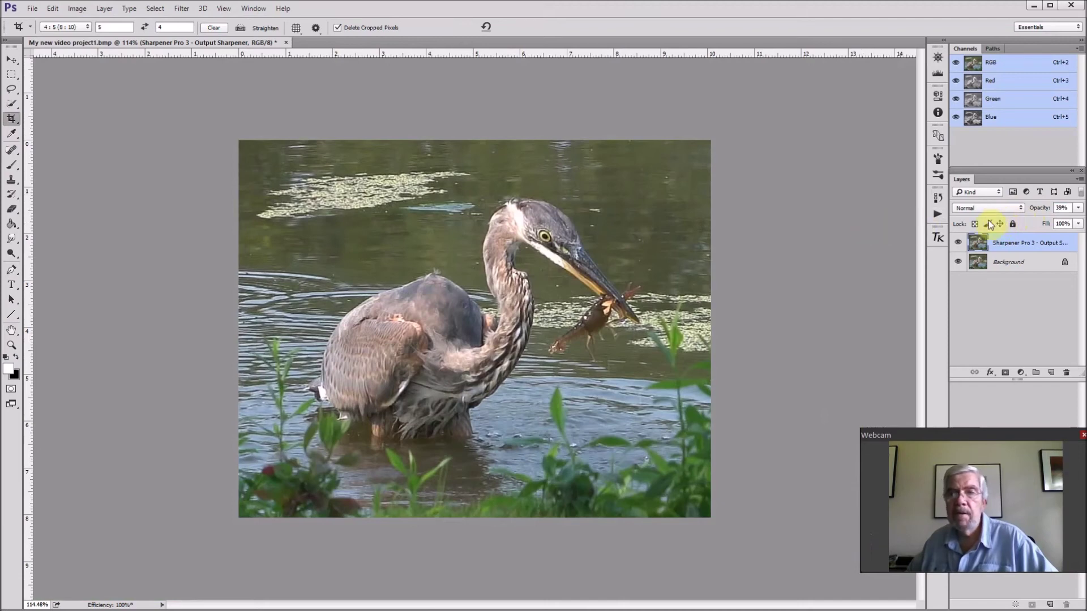
pyautogui.click(959, 243)
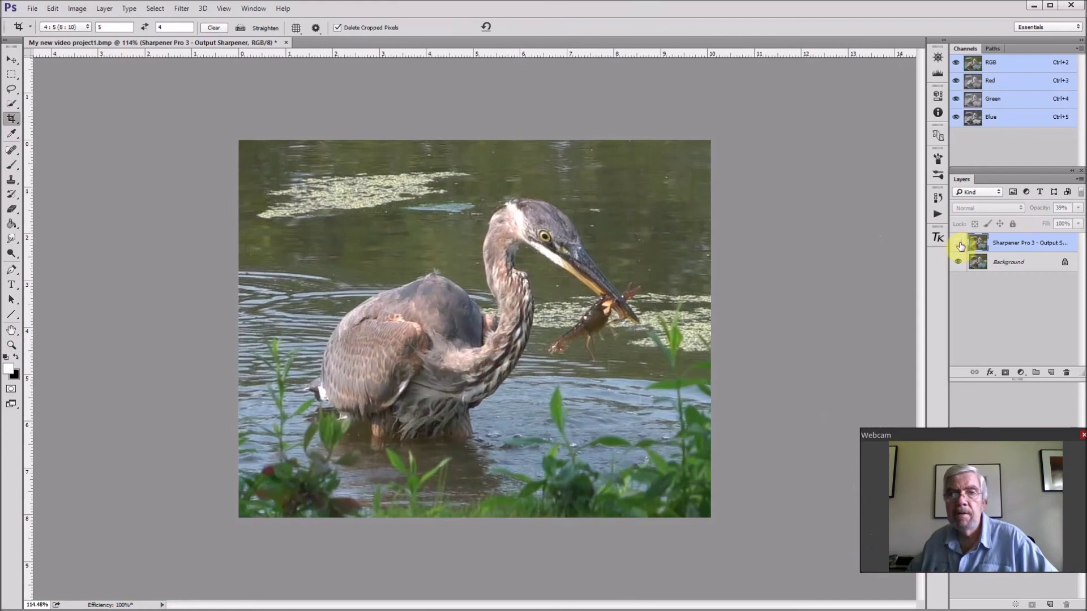
pyautogui.click(959, 244)
pyautogui.click(959, 244)
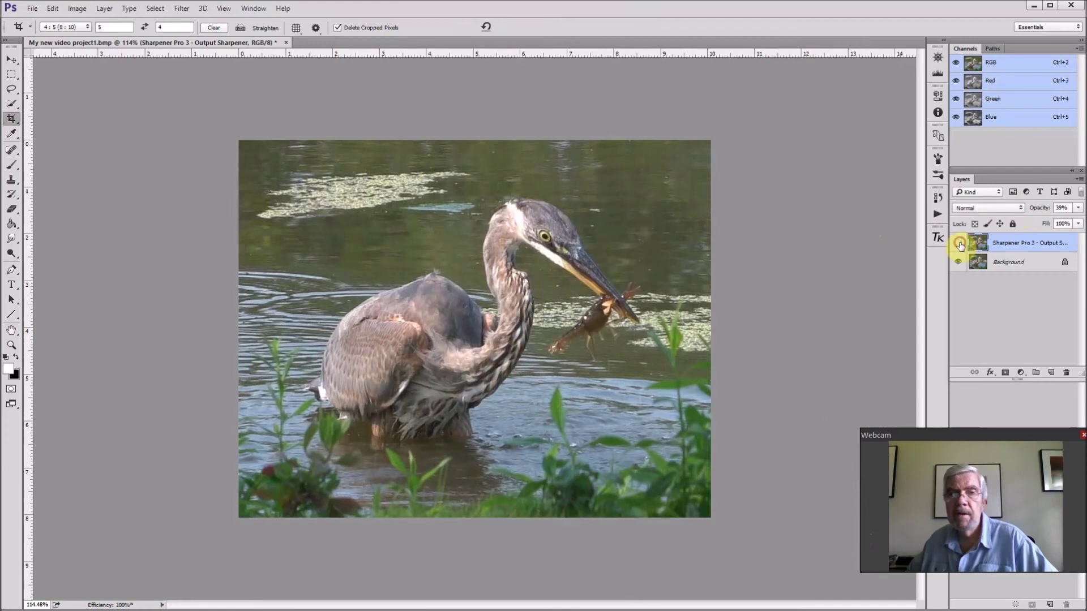
pyautogui.click(959, 243)
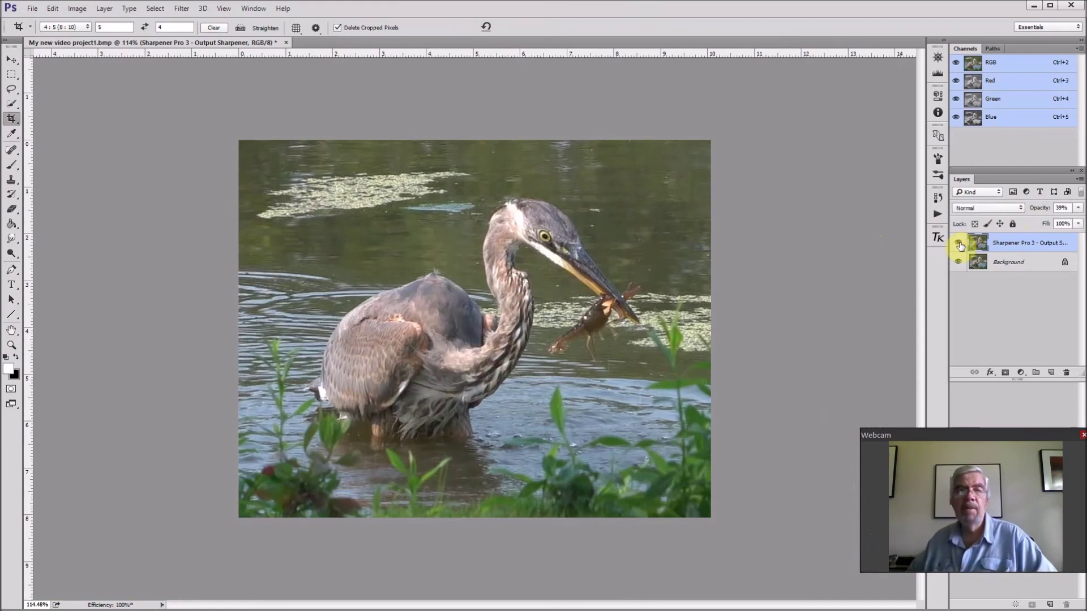